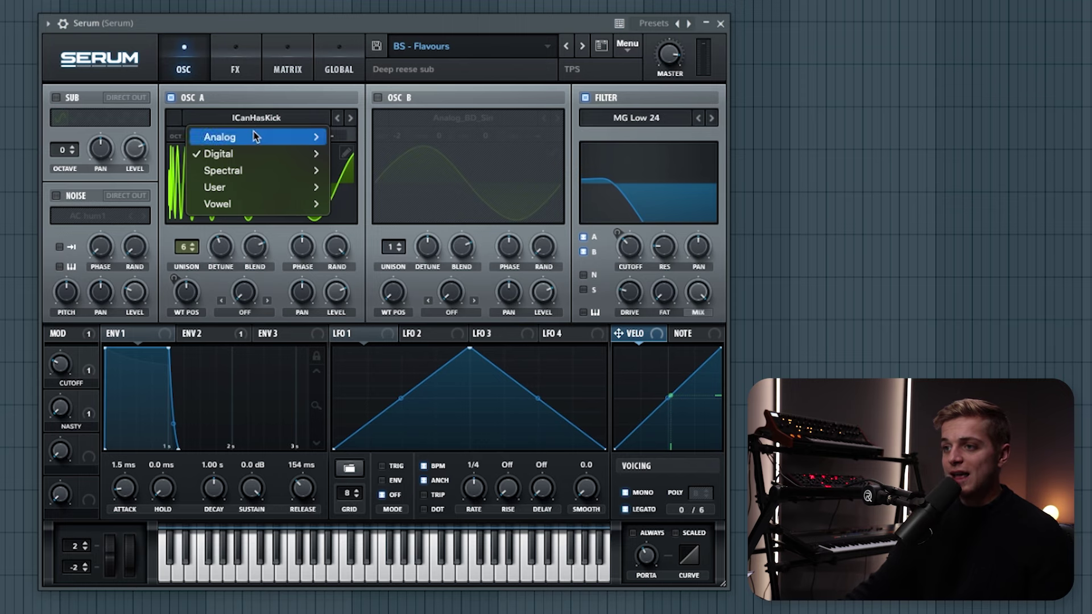
- Check oscillator A's wavetable in the Digital category, and sweep the filter cutoff fully open and back down
mouse_move(281, 153)
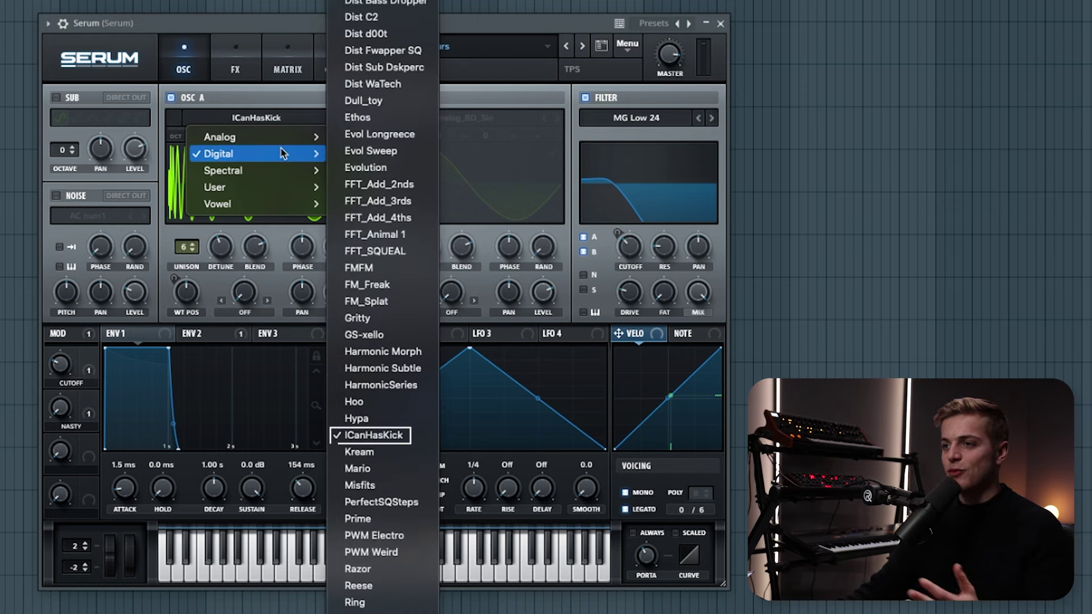
click(251, 86)
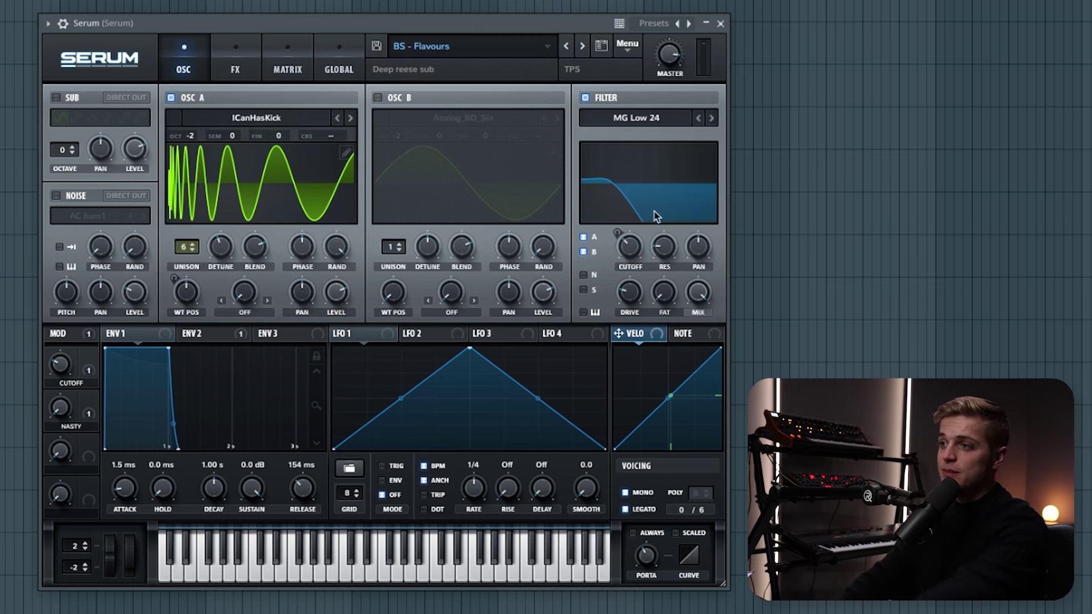
drag(636, 251, 657, 149)
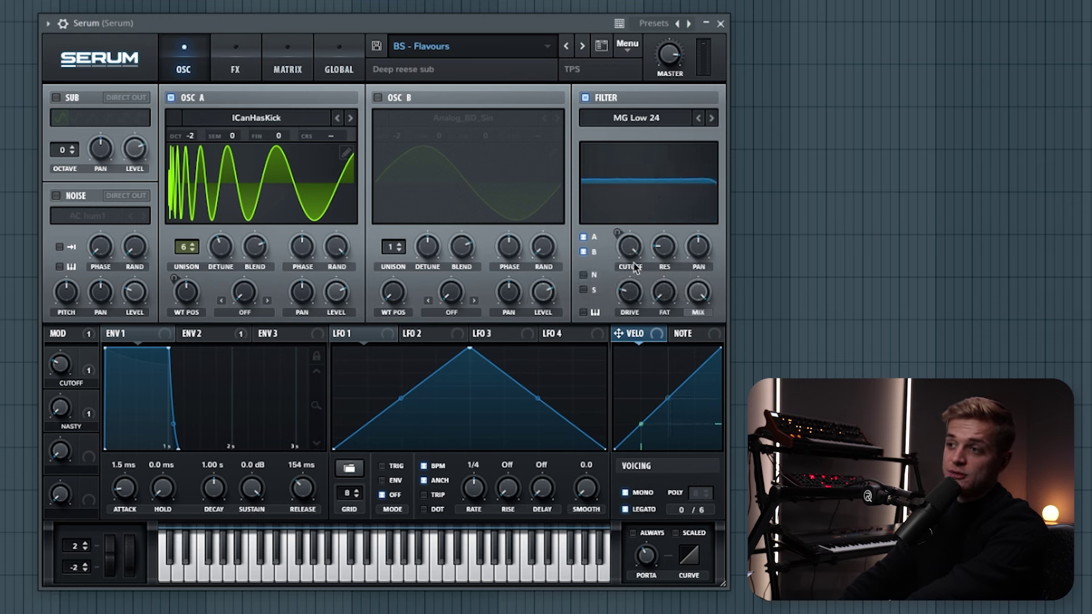
drag(630, 256, 620, 348)
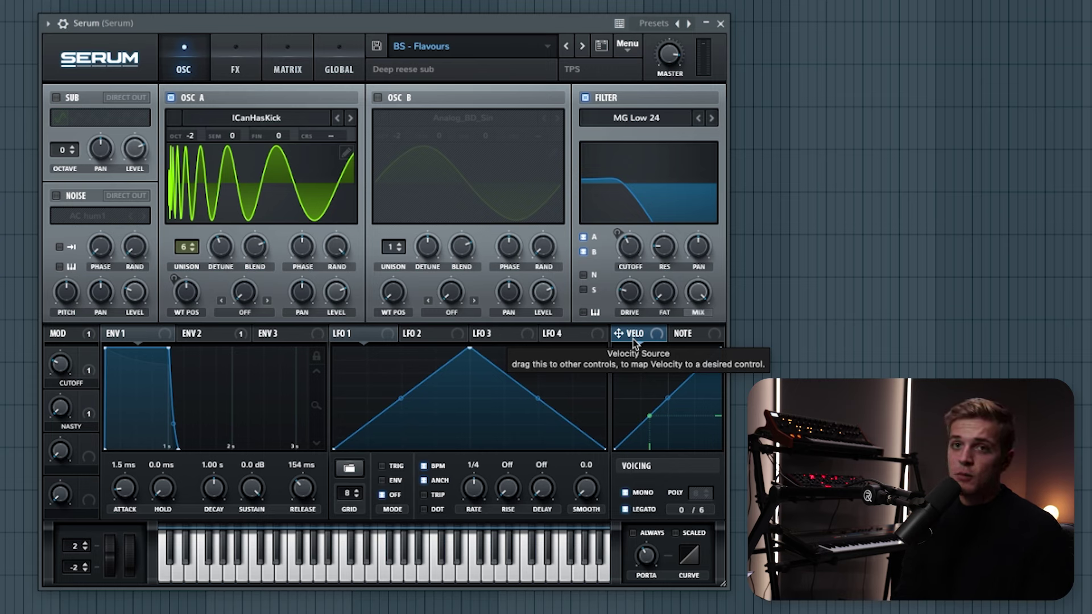
- Review Serum's global unison settings, and enable oscillator B with the Analog_BD_Sin wavetable
click(339, 62)
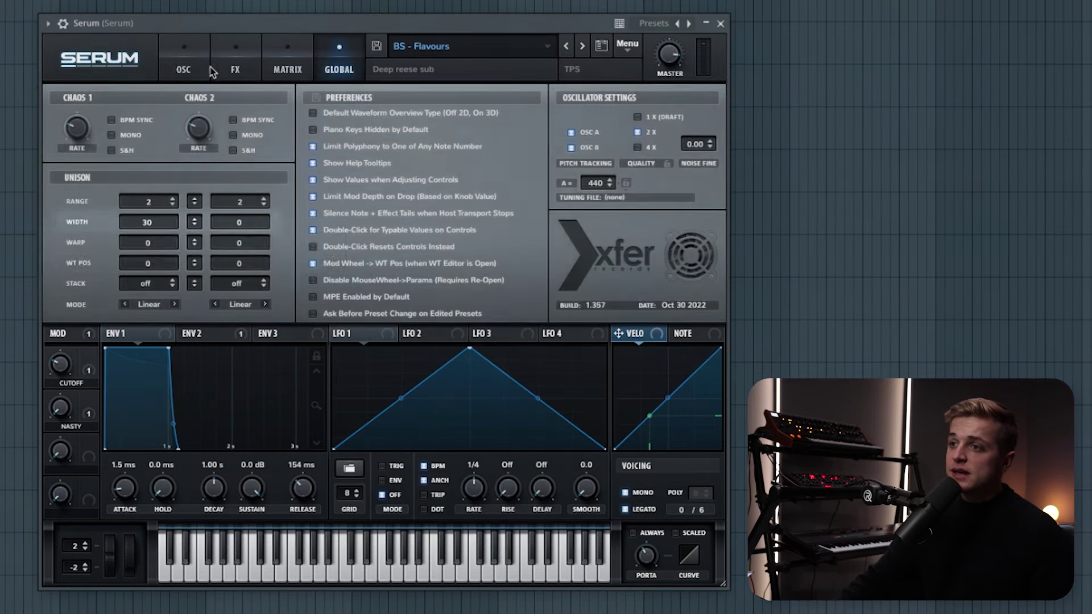
click(208, 68)
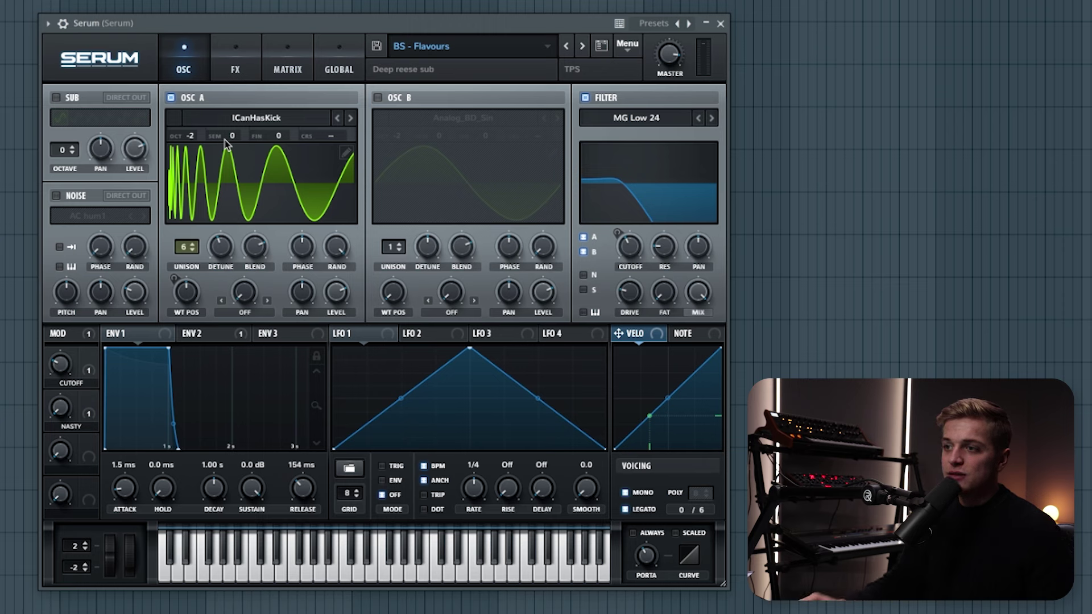
click(408, 100)
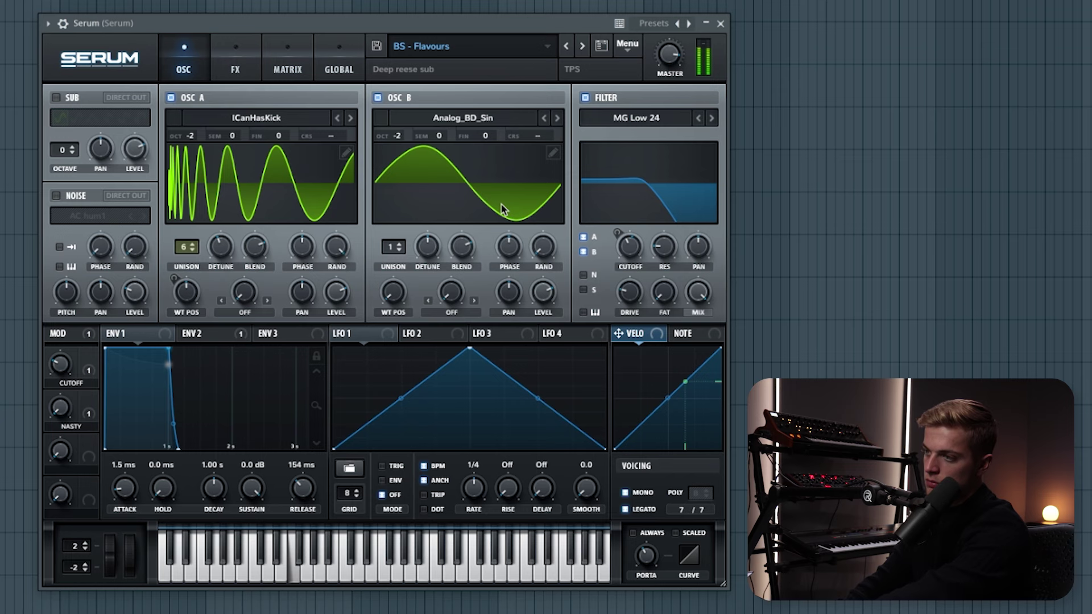
- Examine the Envelope 2 settings that modulate the filter cutoff, and open the effects page
click(199, 334)
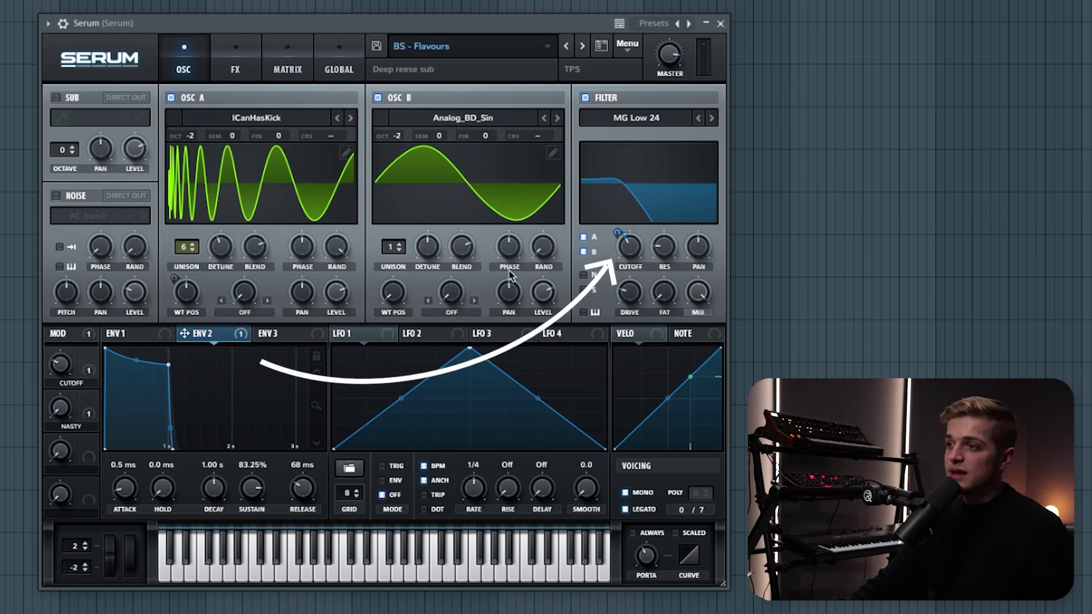
mouse_move(627, 260)
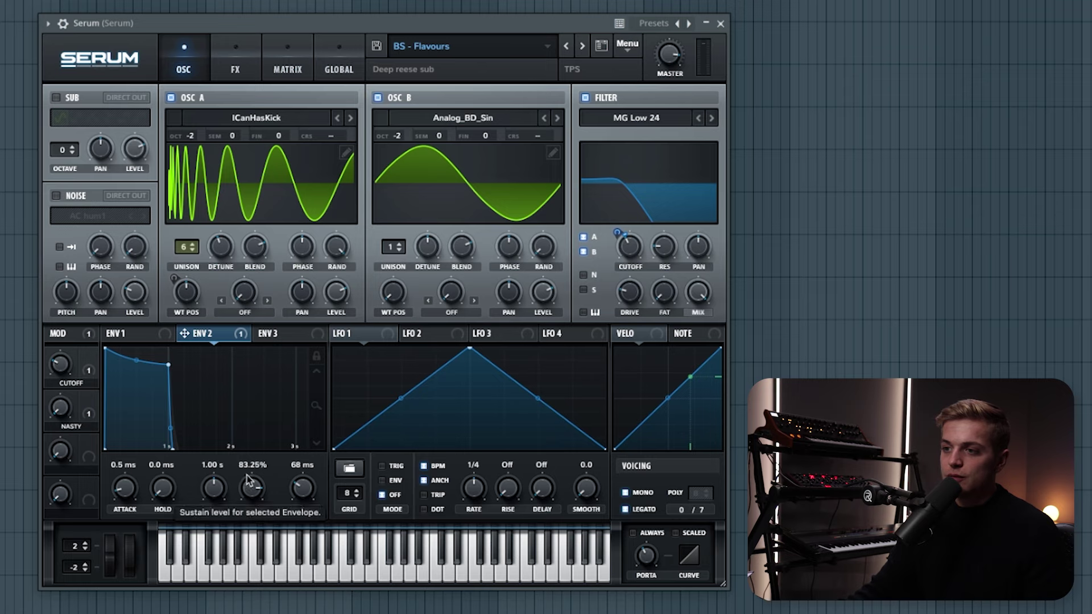
click(234, 72)
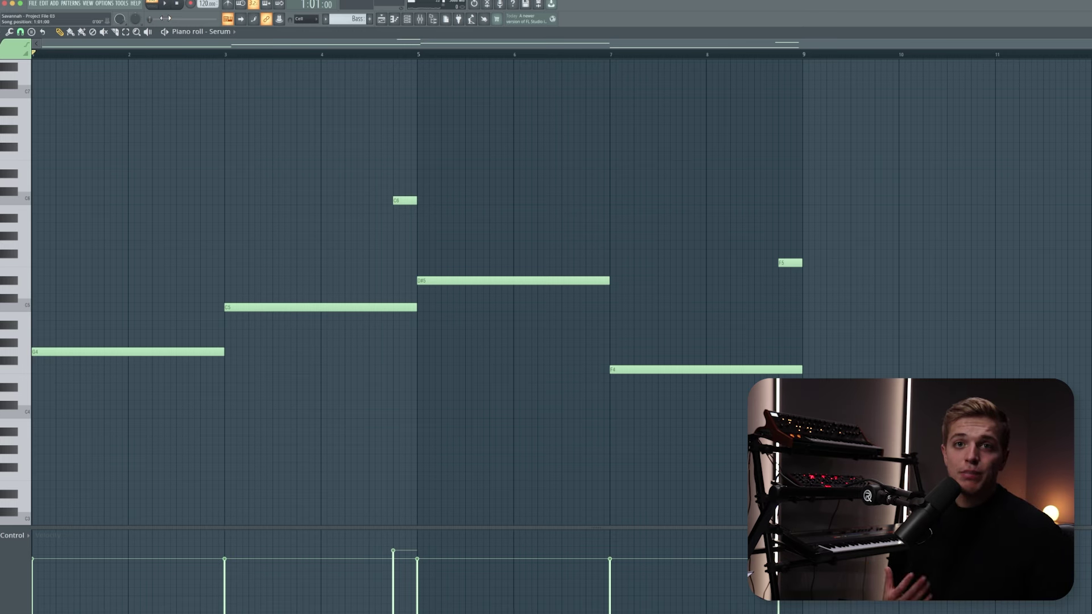
- Highlight the two short high notes ending bars 4 and 8 of the bass pattern, and play back the bass line
scroll(215, 122, down, 3)
scroll(533, 93, up, 2)
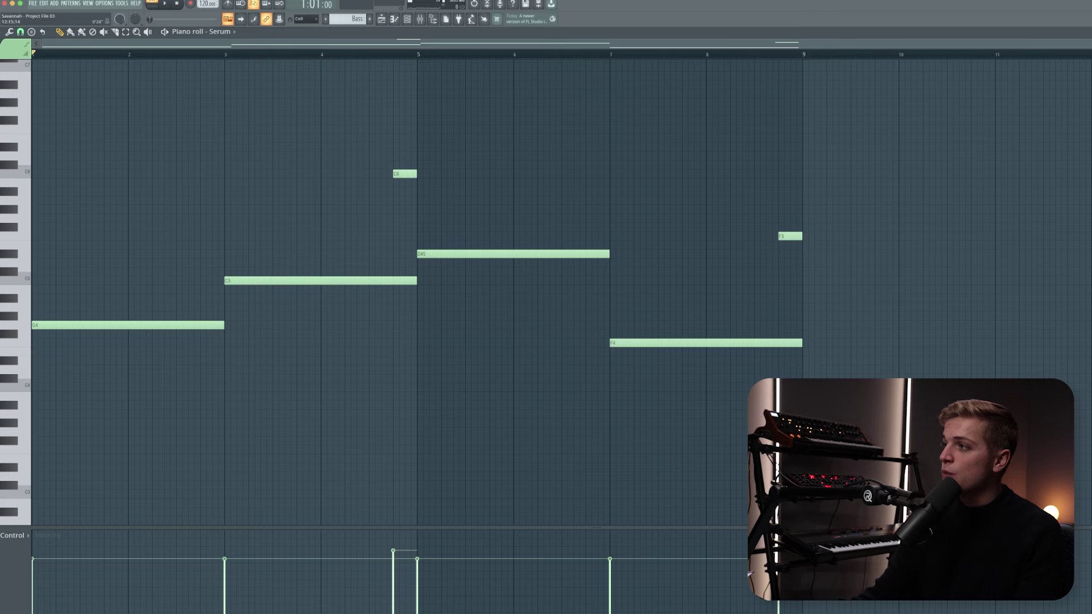
scroll(546, 258, down, 1)
drag(367, 158, 406, 186)
shift+super+click(801, 240)
key(super+d)
key(space)
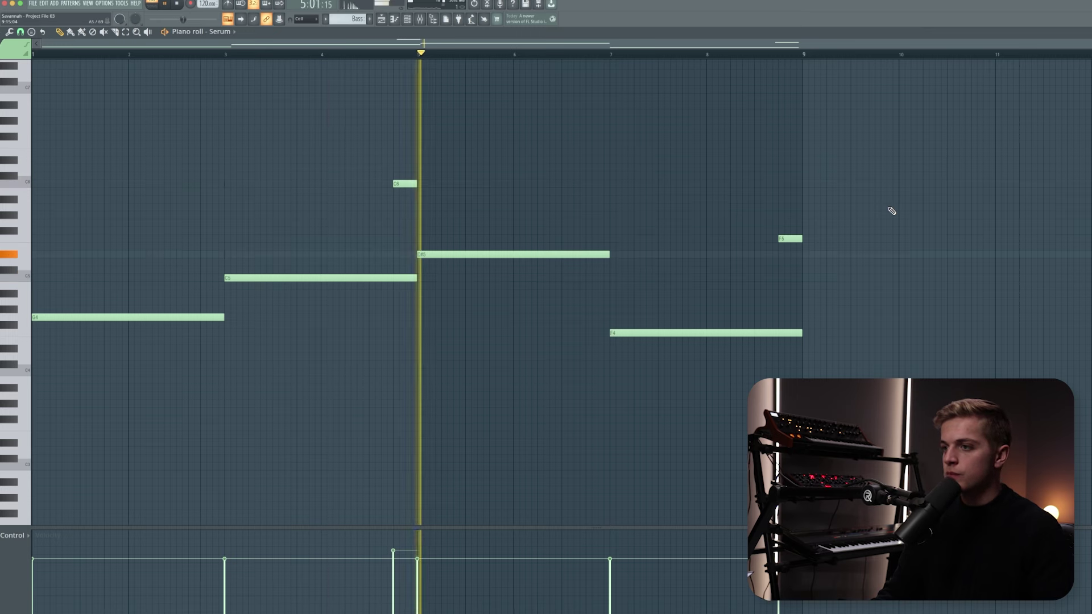
key(space)
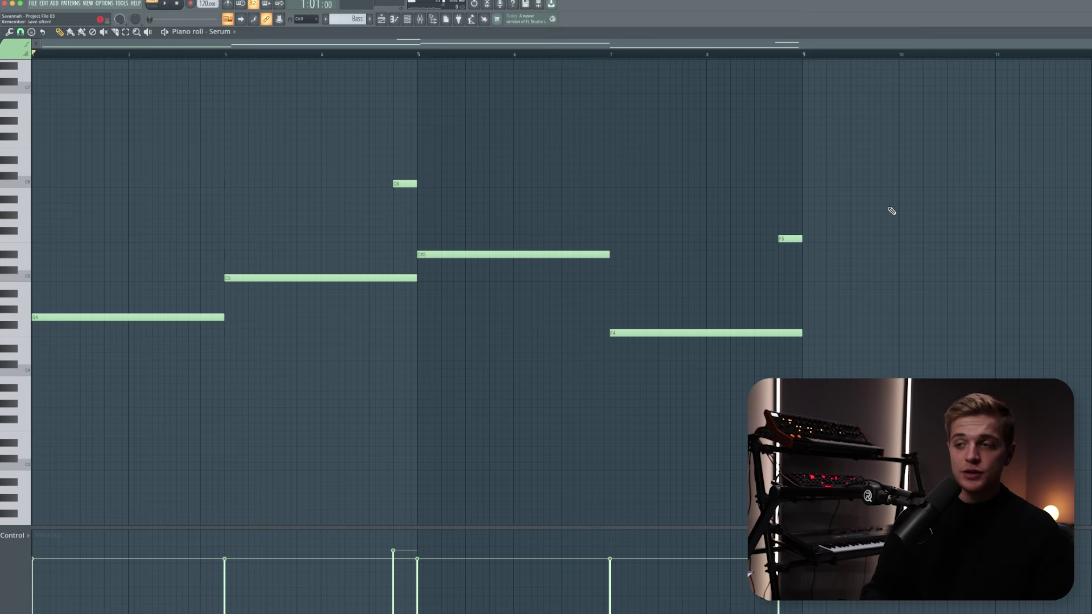
- Close the Distructor effect window and highlight the notes of the Serum bass line
drag(658, 233, 128, 376)
ctrl+click(124, 394)
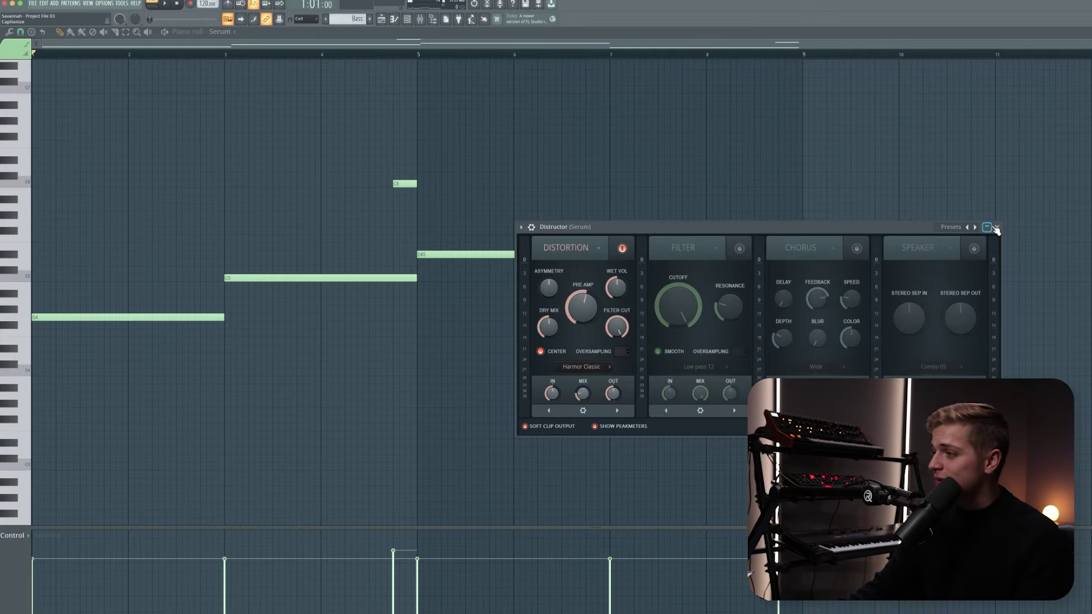
click(995, 227)
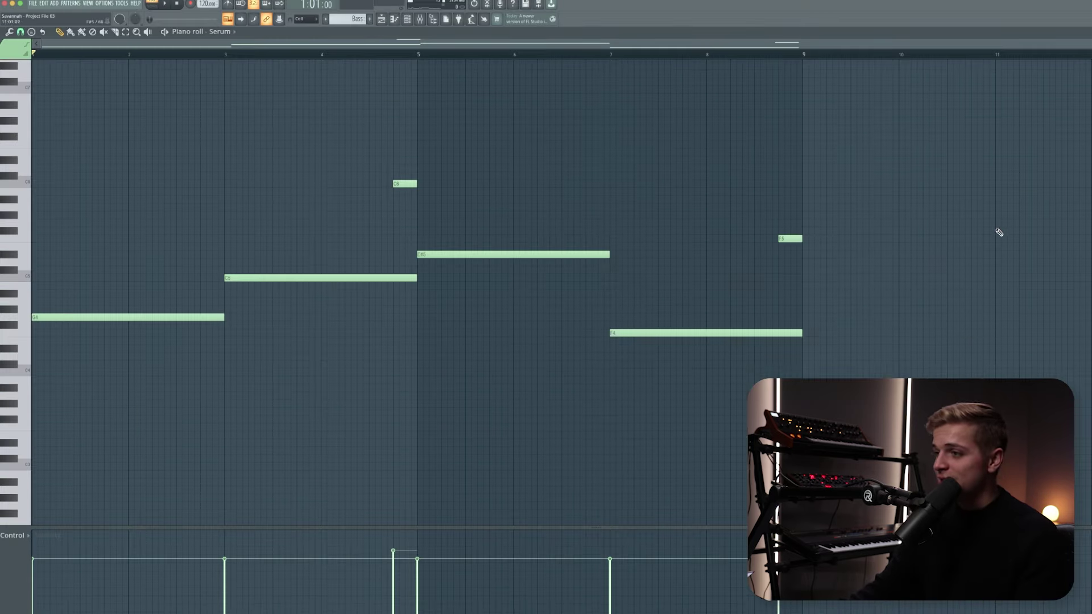
drag(856, 148, 39, 397)
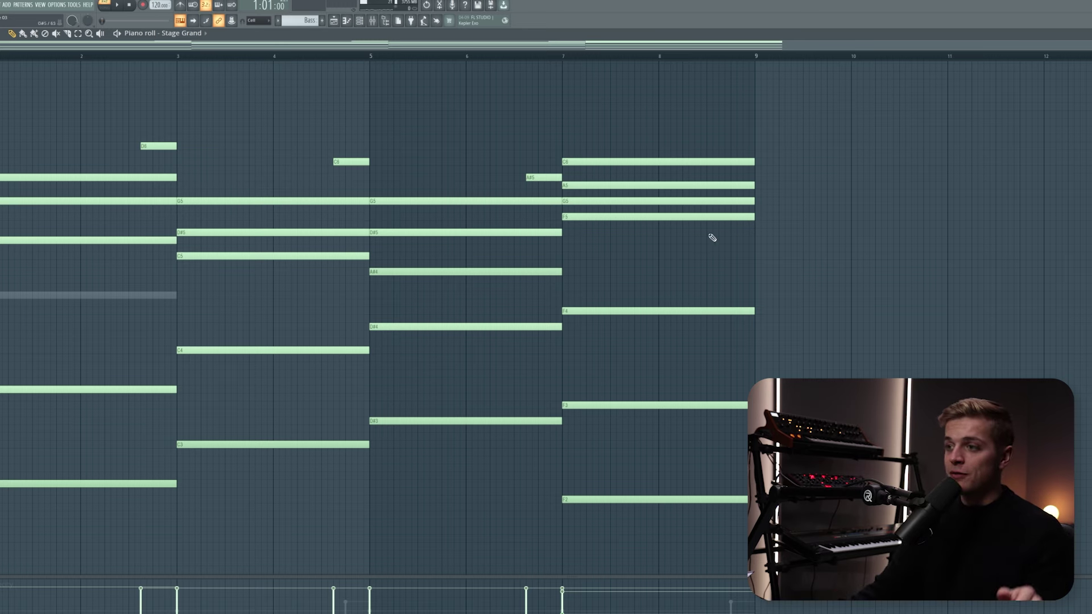
- Highlight the low root notes beneath the chords in the Stage Grand piano roll, and clear the selection
drag(859, 305, 3, 573)
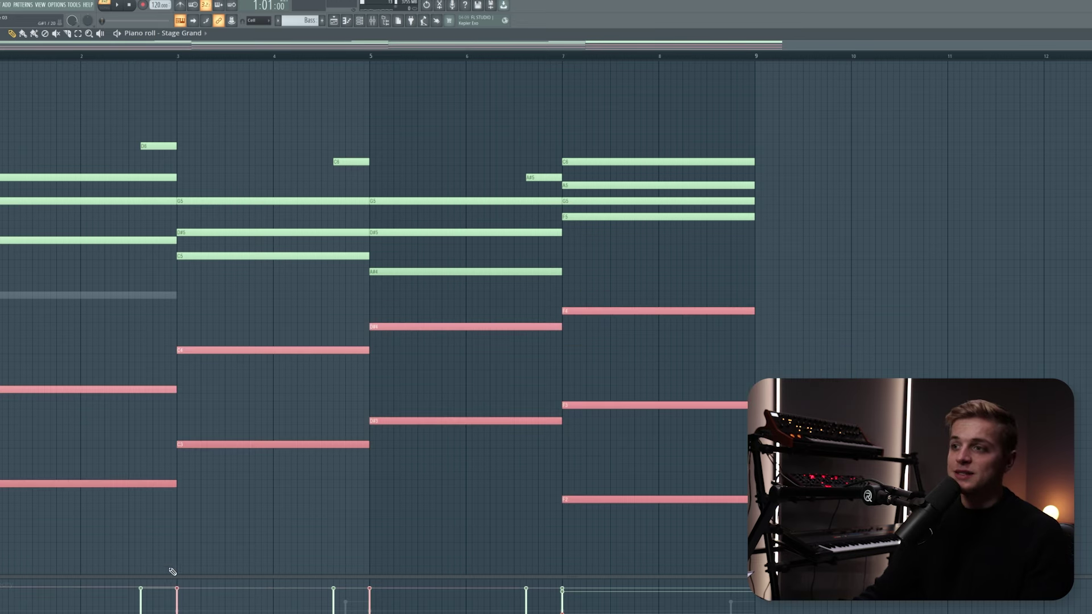
scroll(397, 391, down, 2)
click(184, 313)
drag(103, 279, 94, 147)
scroll(22, 177, up, 1)
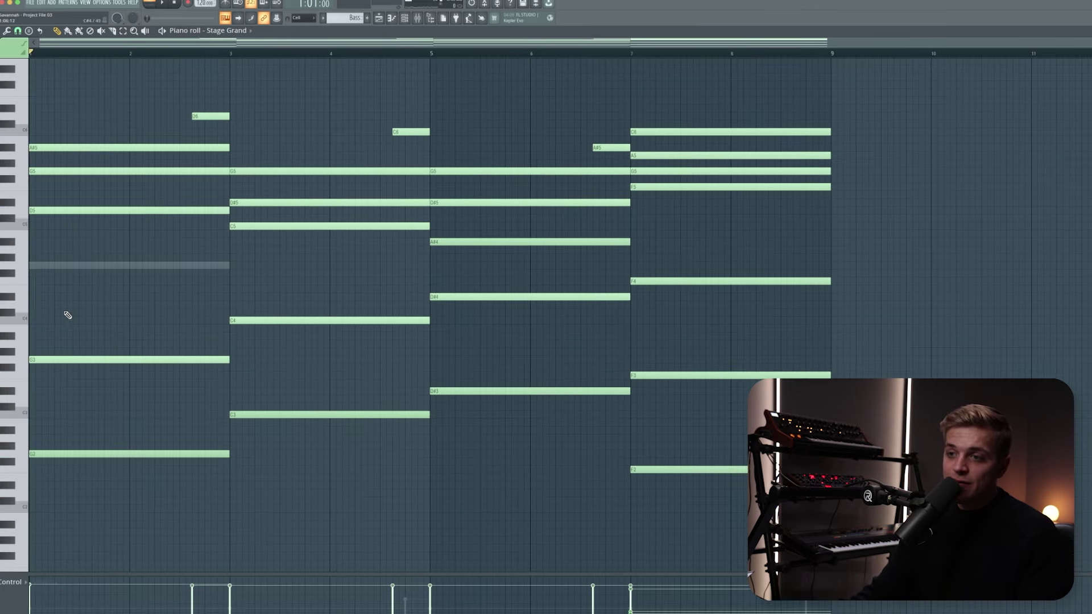
drag(65, 311, 34, 435)
super+click(61, 424)
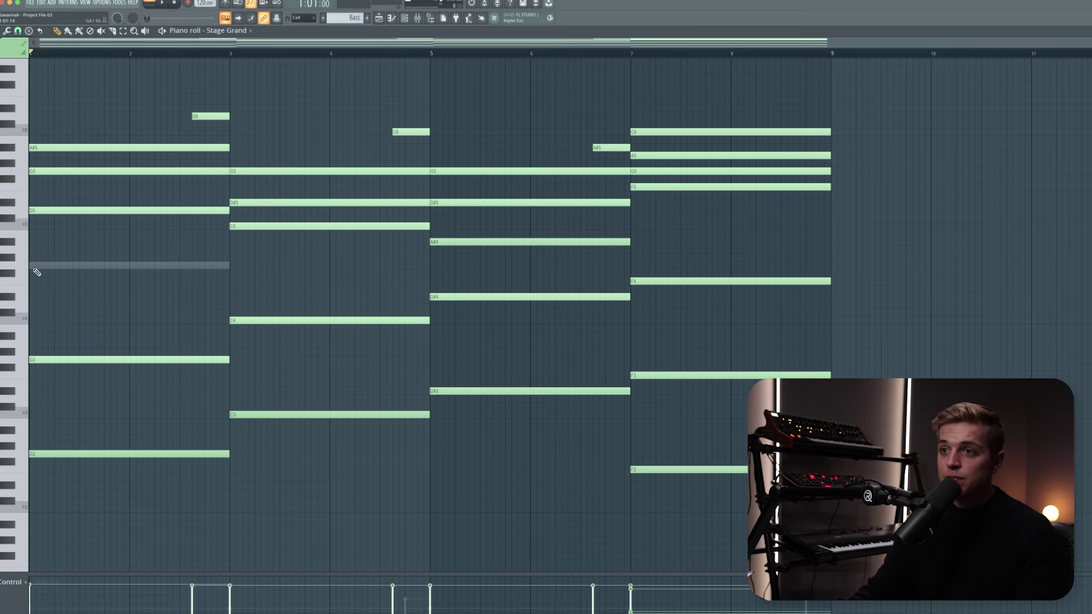
- Try the first chord's D5 note one octave higher
drag(67, 219, 84, 203)
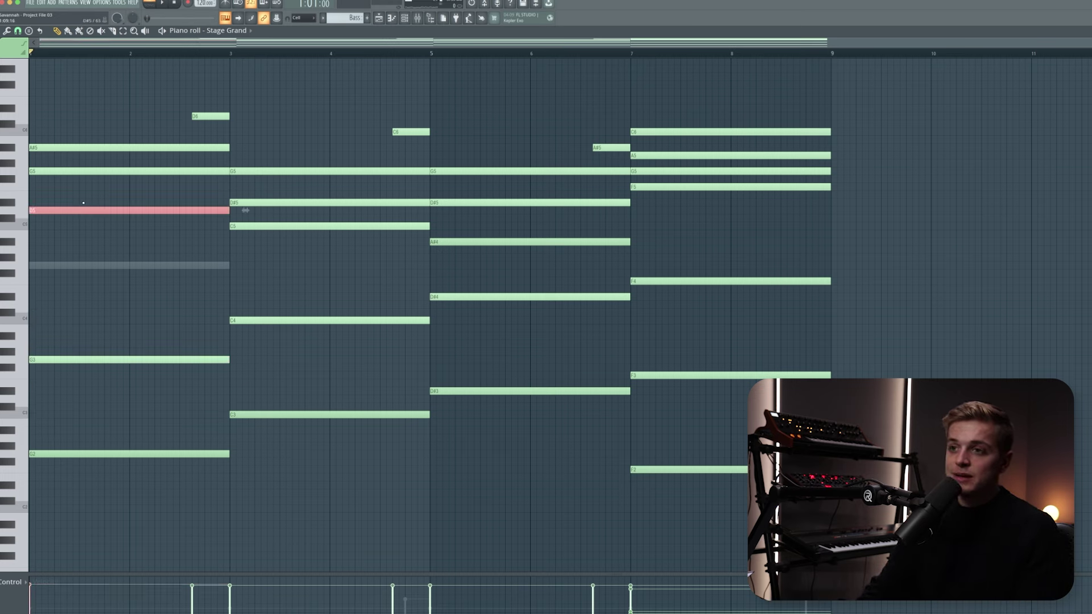
key(ctrl+Up)
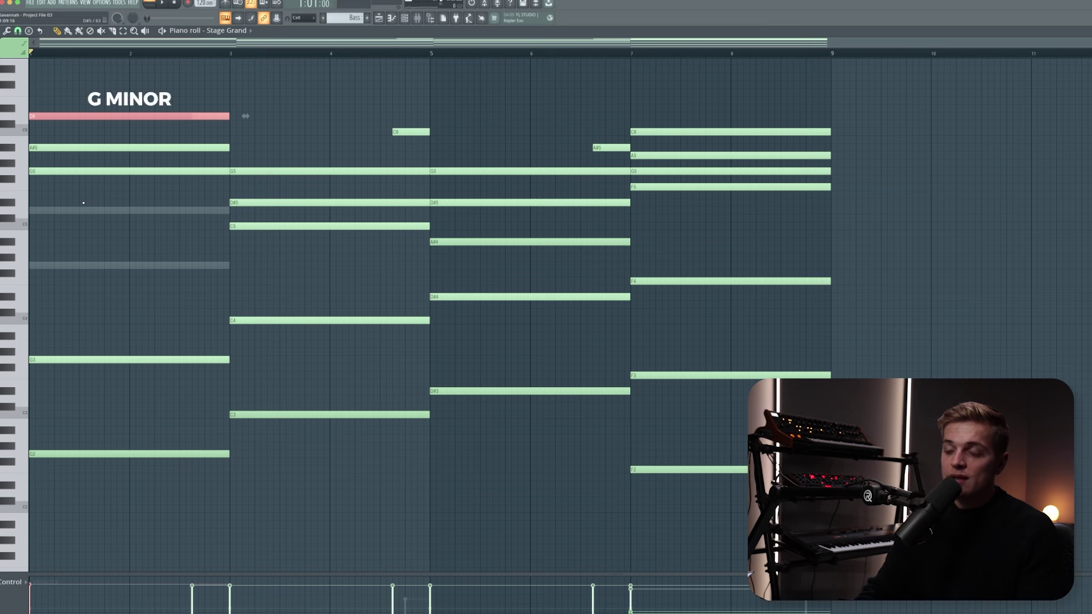
key(ctrl+Down)
key(ctrl+Up)
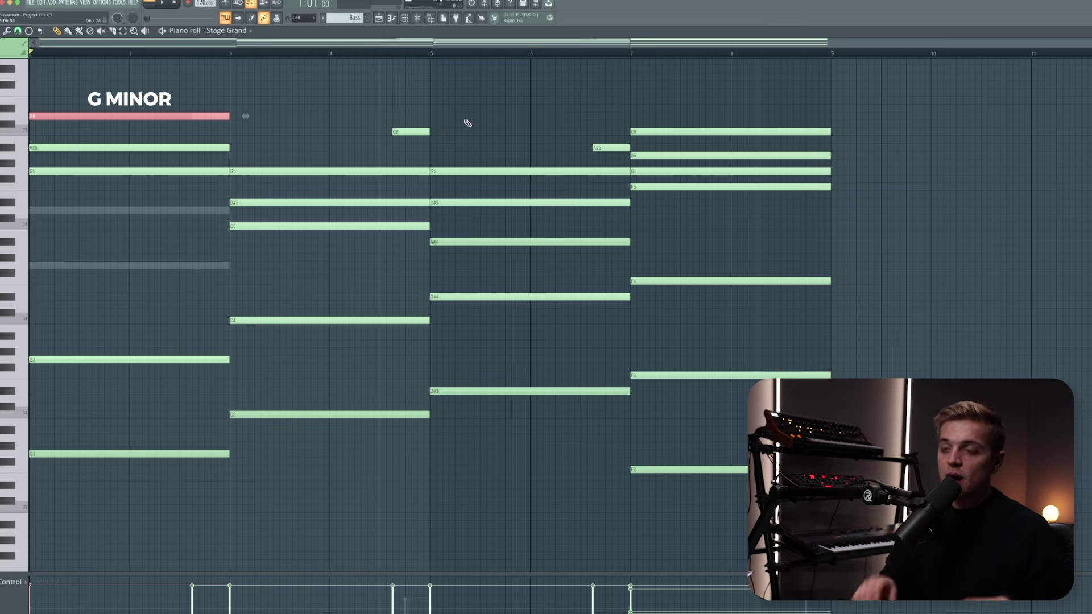
key(ctrl+Down)
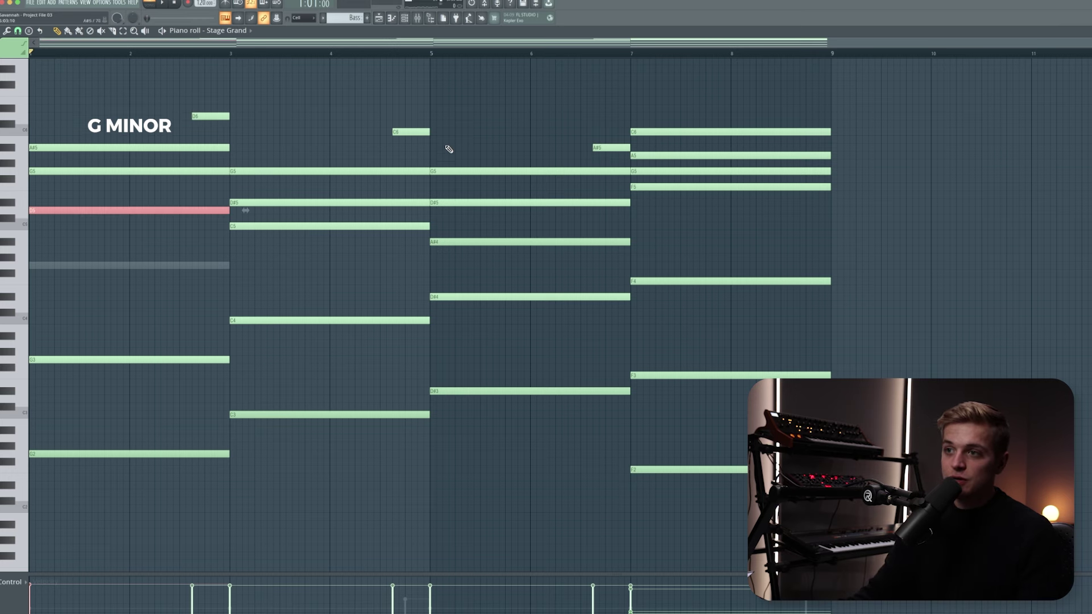
key(ctrl+d)
- Play back the first chord of the Stage Grand progression
drag(179, 54, 219, 67)
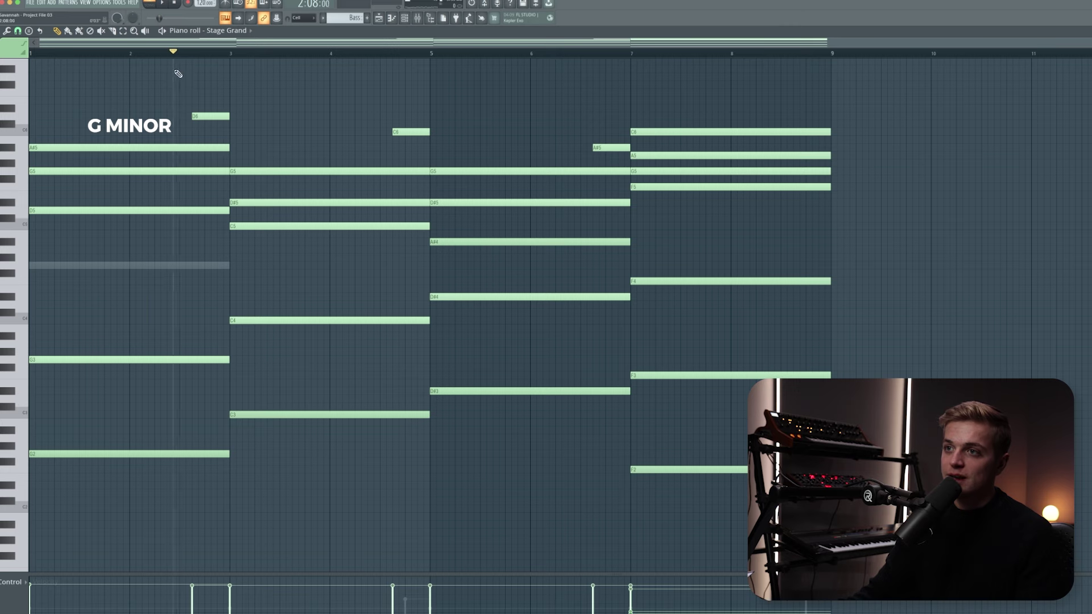
key(space)
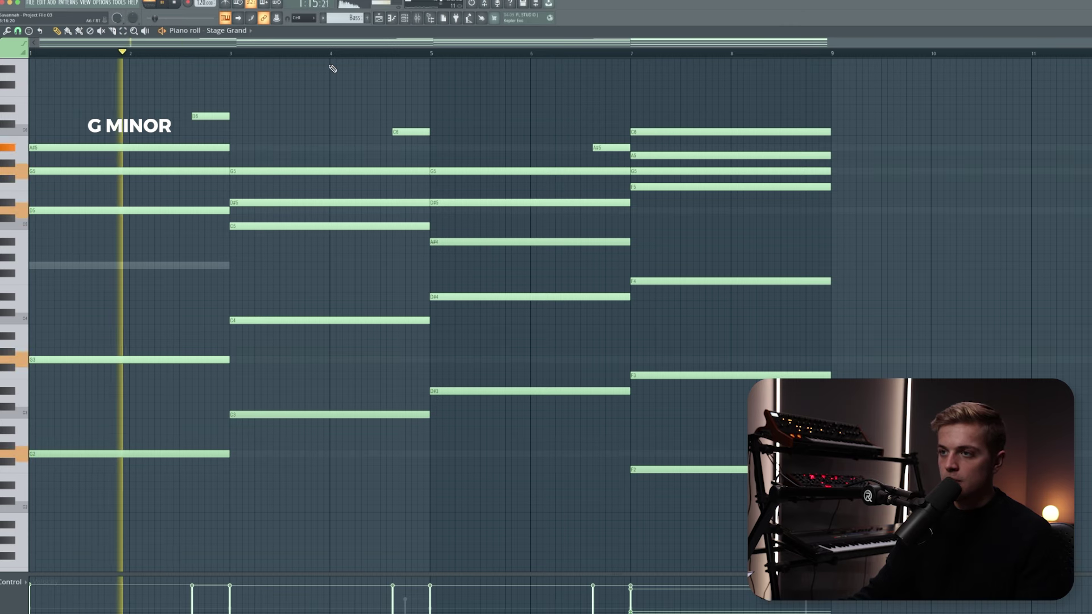
key(space)
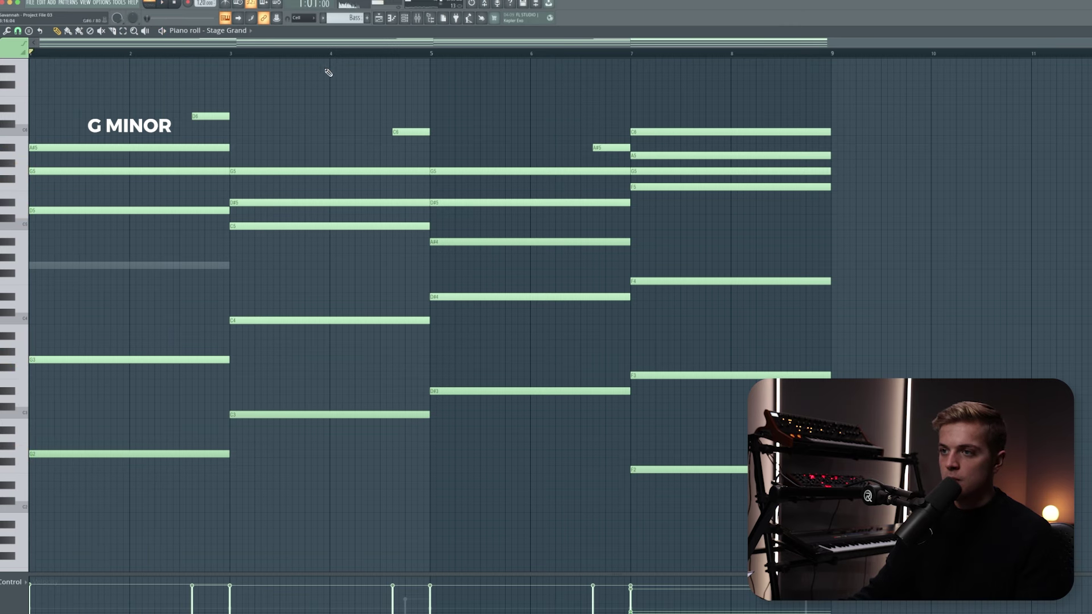
- Highlight the three upper notes of the second chord, and move the playback position to the end of bar 4
drag(254, 266, 252, 141)
scroll(253, 141, up, 3)
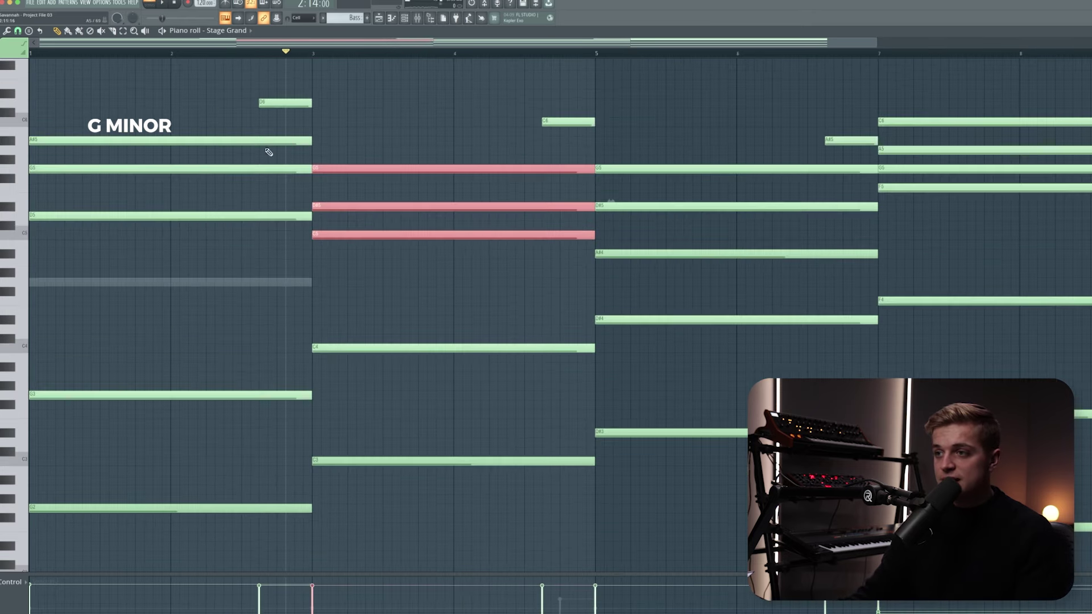
scroll(316, 162, down, 3)
super+click(323, 76)
drag(368, 53, 411, 99)
- Try the third chord's A#4 note one octave higher
drag(643, 253, 647, 140)
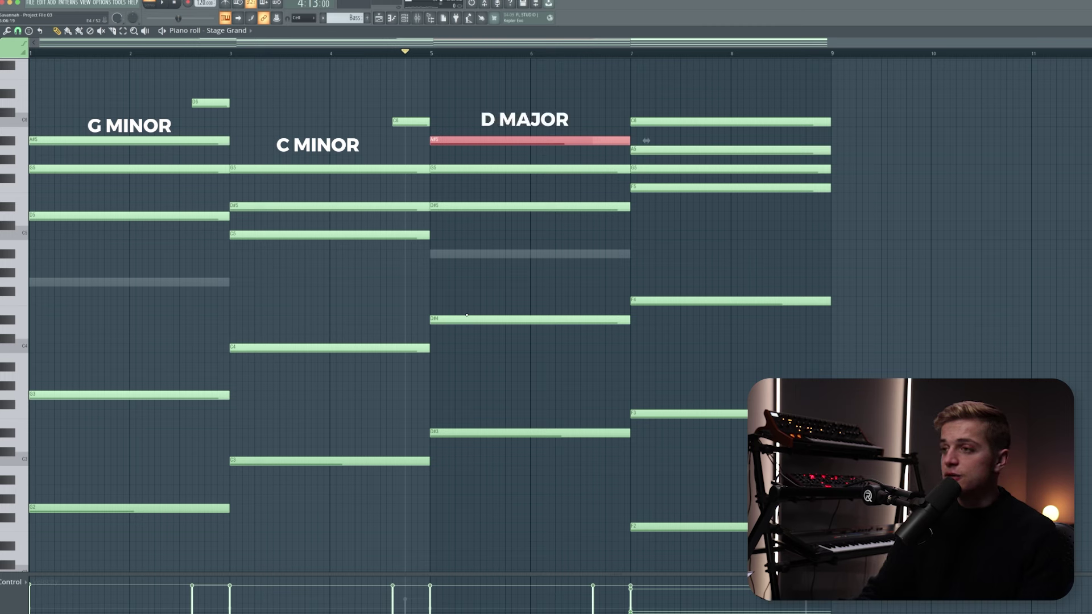
drag(646, 141, 646, 253)
- Play back the third and fourth chords of the progression
key(space)
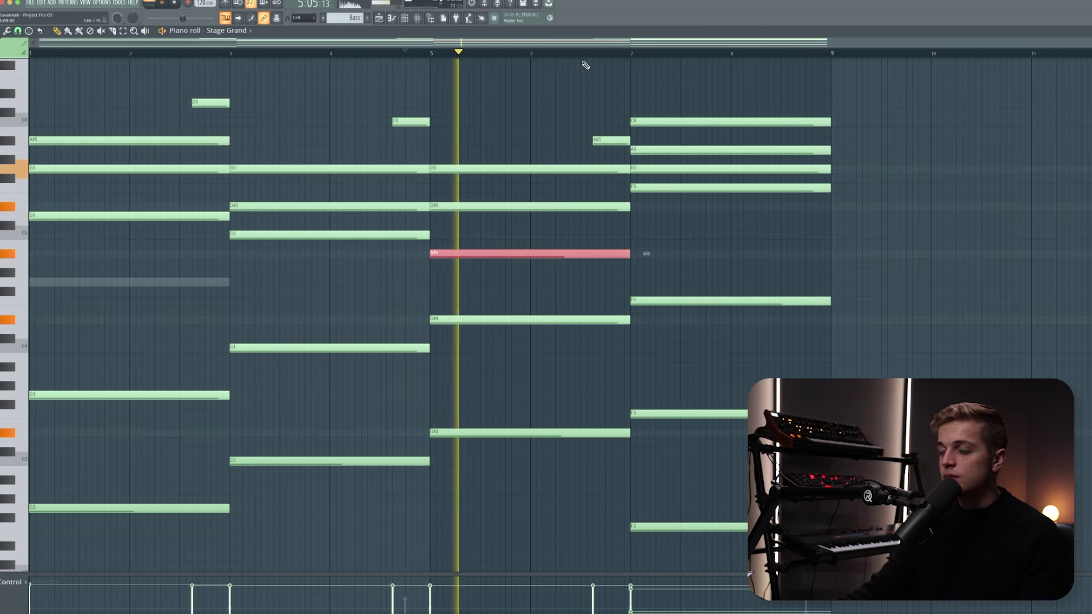
super+click(577, 56)
scroll(595, 100, up, 4)
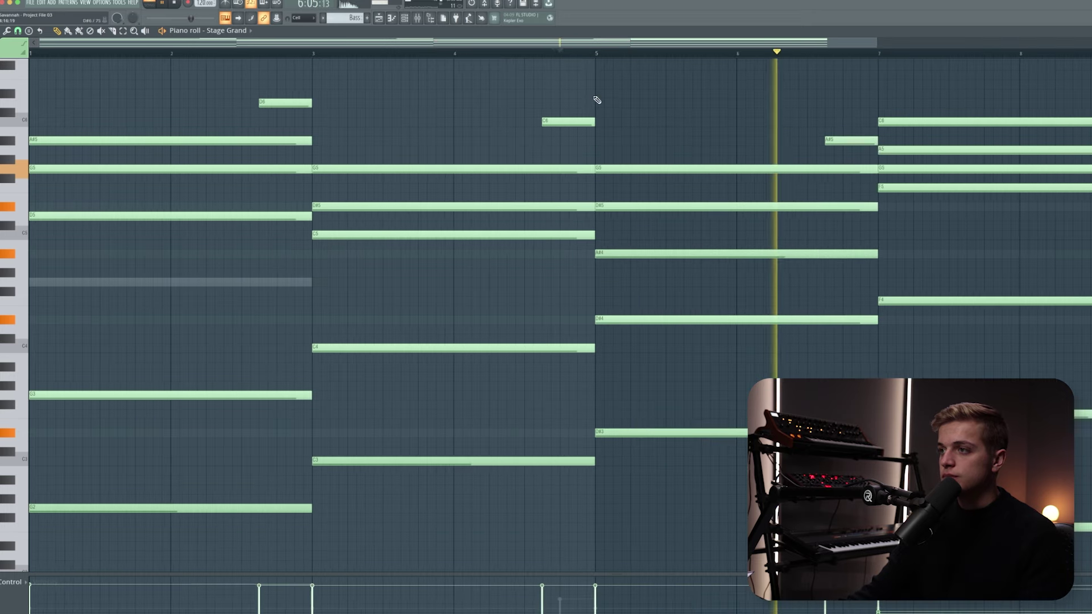
scroll(606, 102, down, 3)
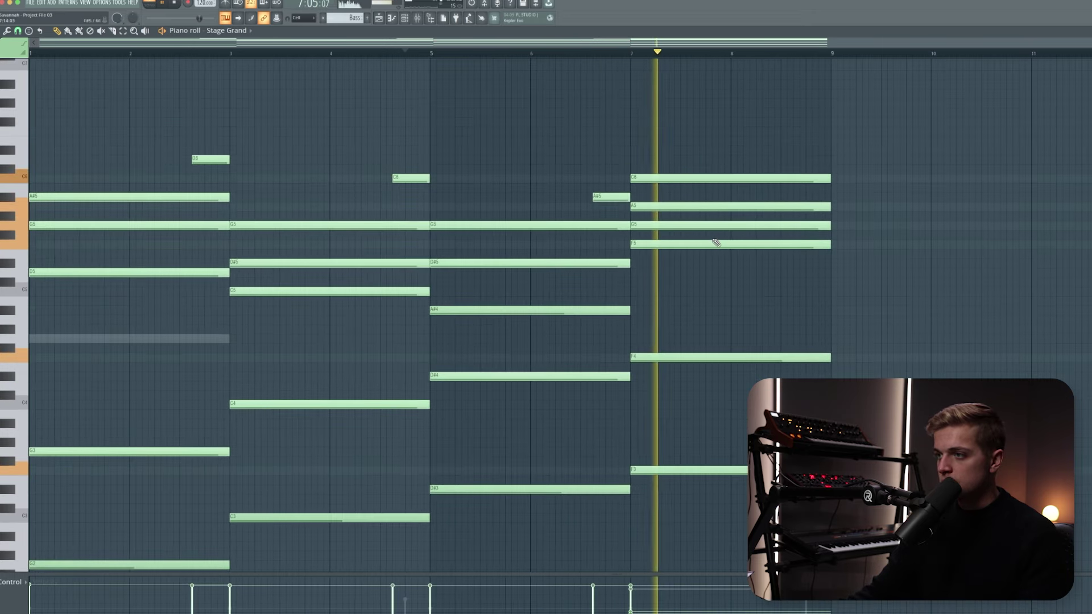
key(space)
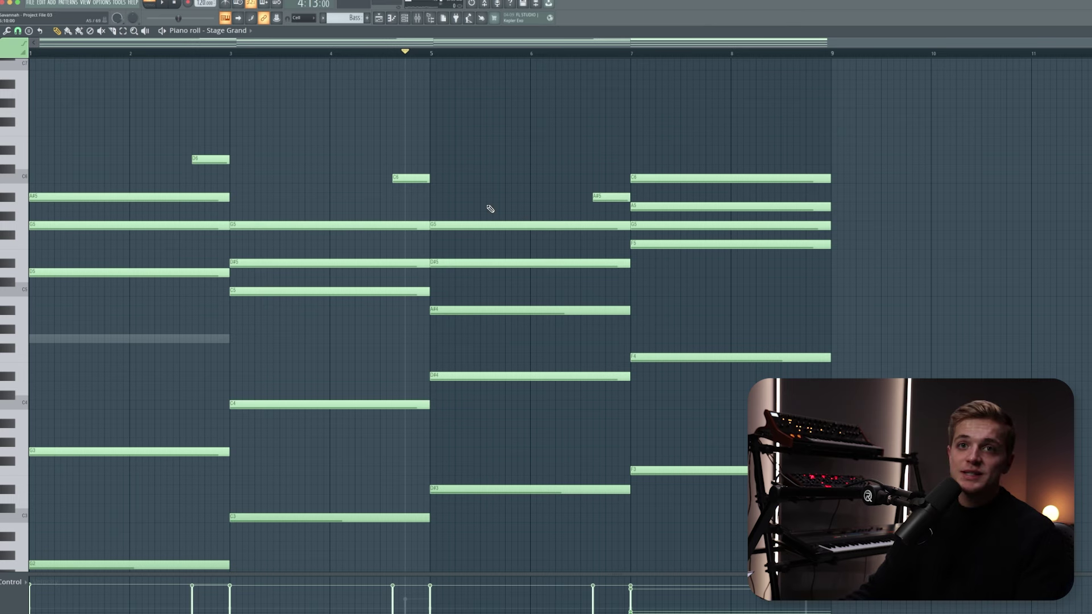
- Highlight the G5 notes shared by the first three chords, and clear the selection
drag(490, 246, 205, 224)
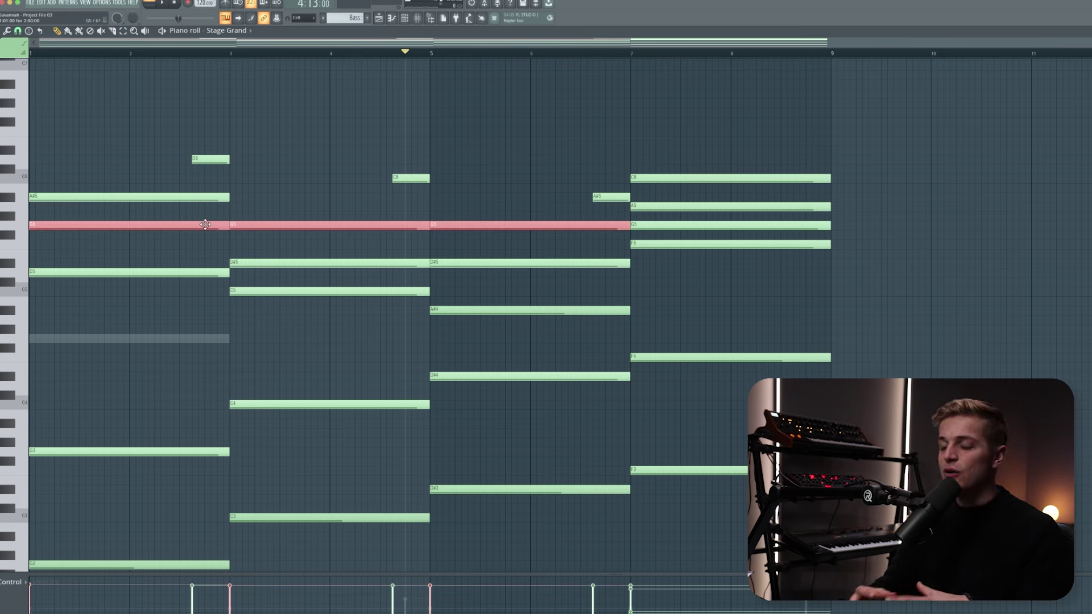
drag(210, 214, 220, 228)
drag(467, 192, 486, 238)
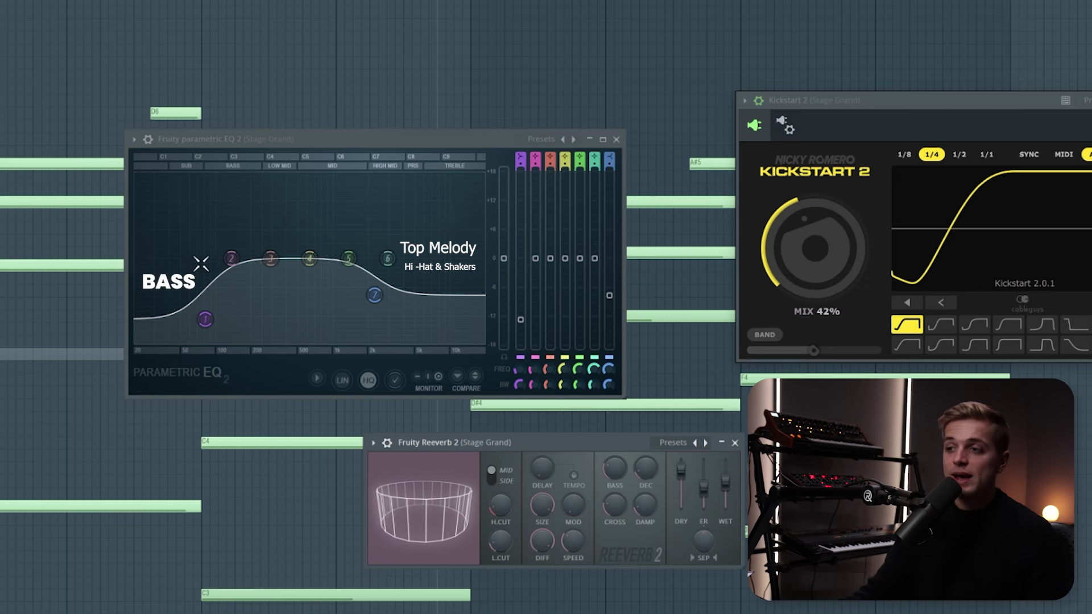
drag(591, 439, 589, 425)
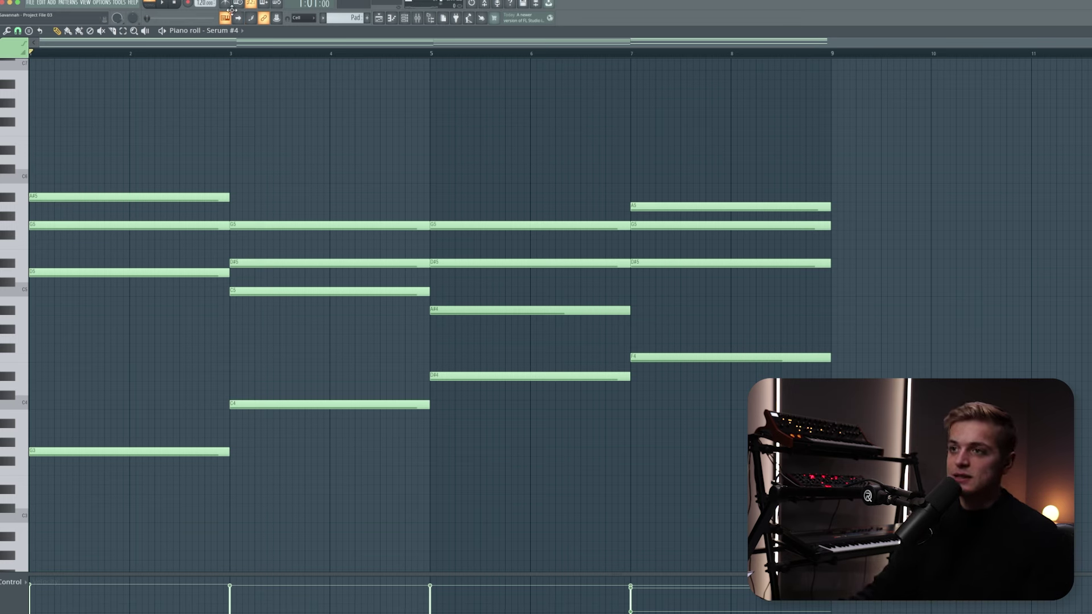
- Play the Serum #4 pad chords, then inspect the SY - Dolphin preset's ENV 1 attack curve and its effects
key(space)
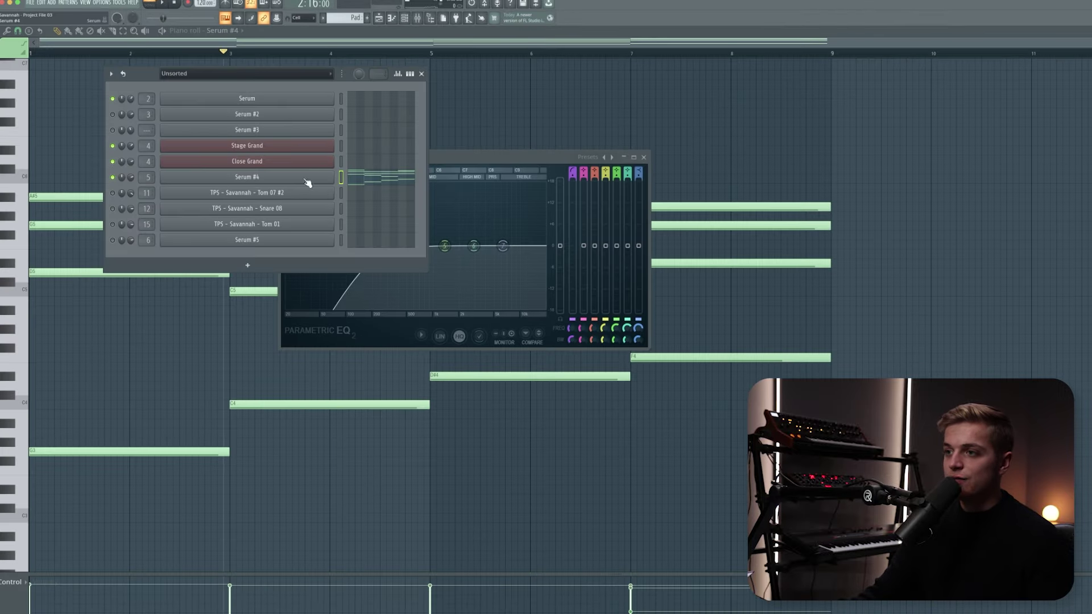
click(307, 182)
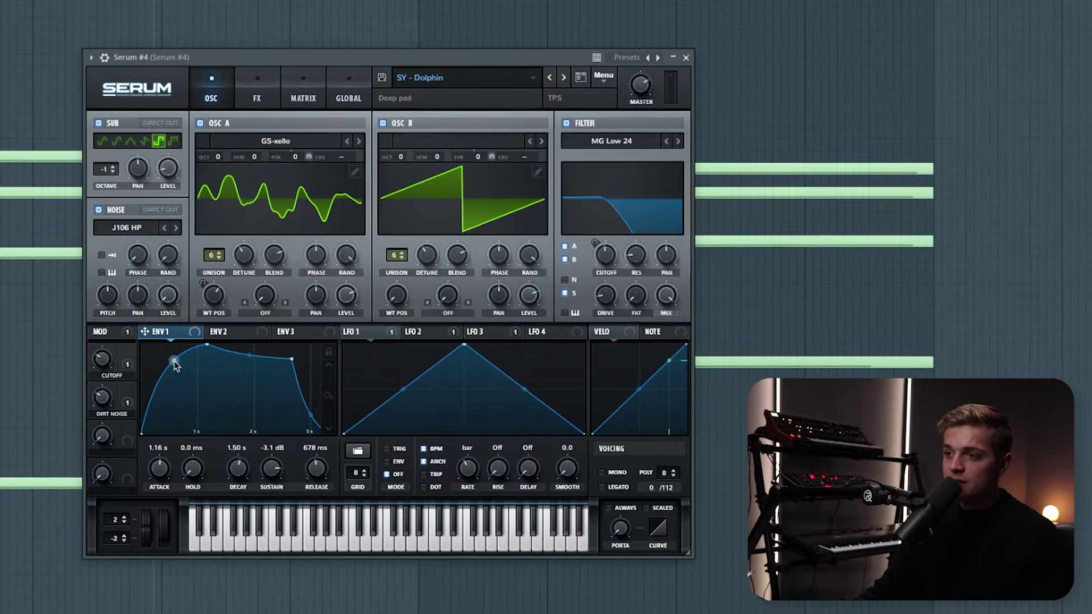
mouse_move(175, 365)
mouse_down()
mouse_move(180, 402)
mouse_move(172, 363)
mouse_up()
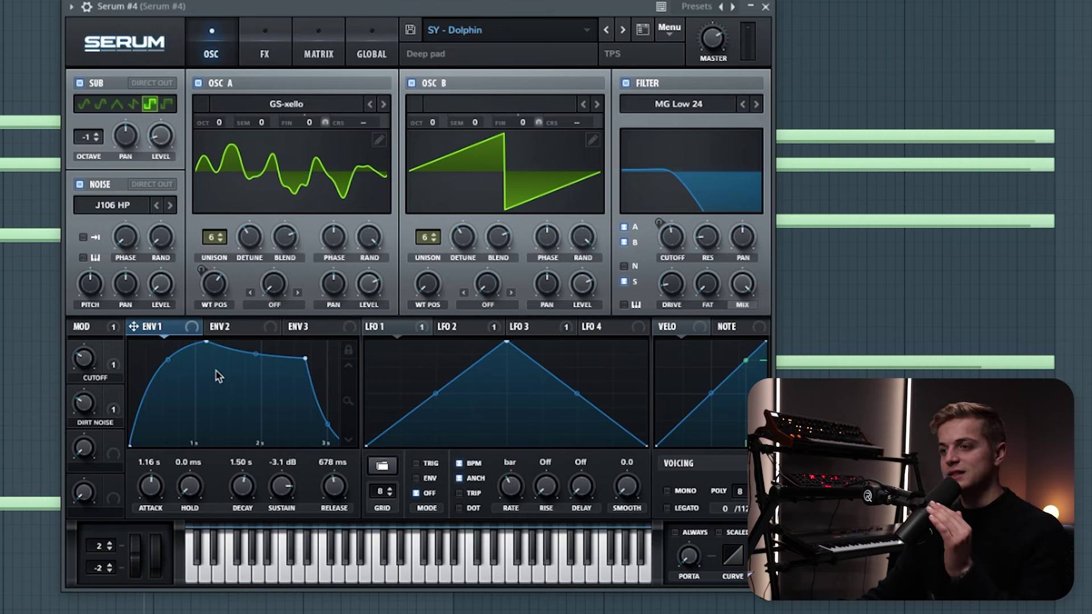
click(264, 53)
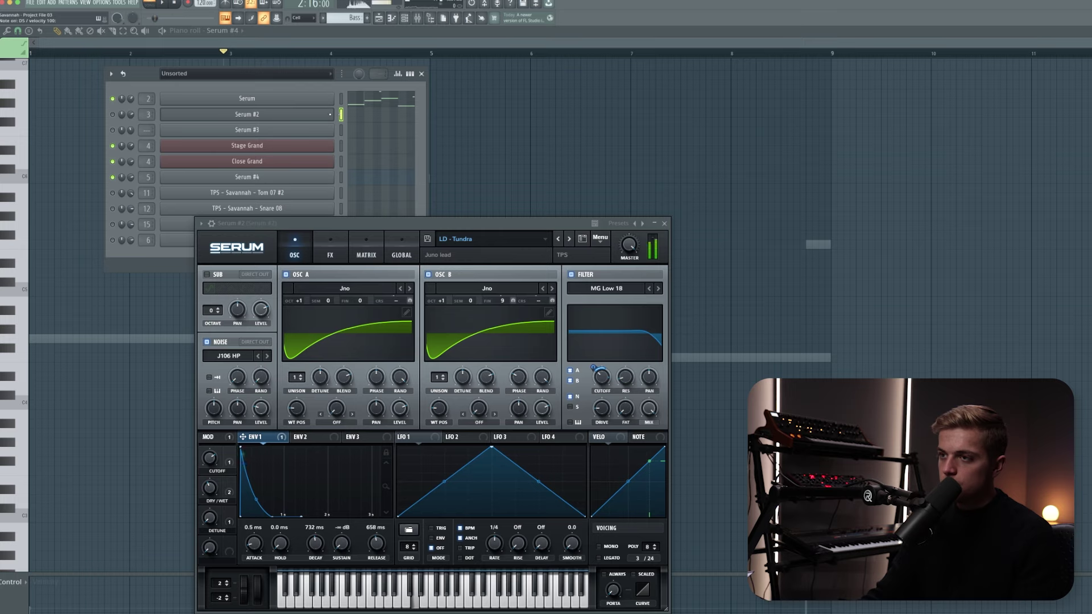
- Open the Serum #2 lead and inspect the LD - Tundra preset's filter cutoff, effects, and oscillators
click(247, 114)
click(248, 115)
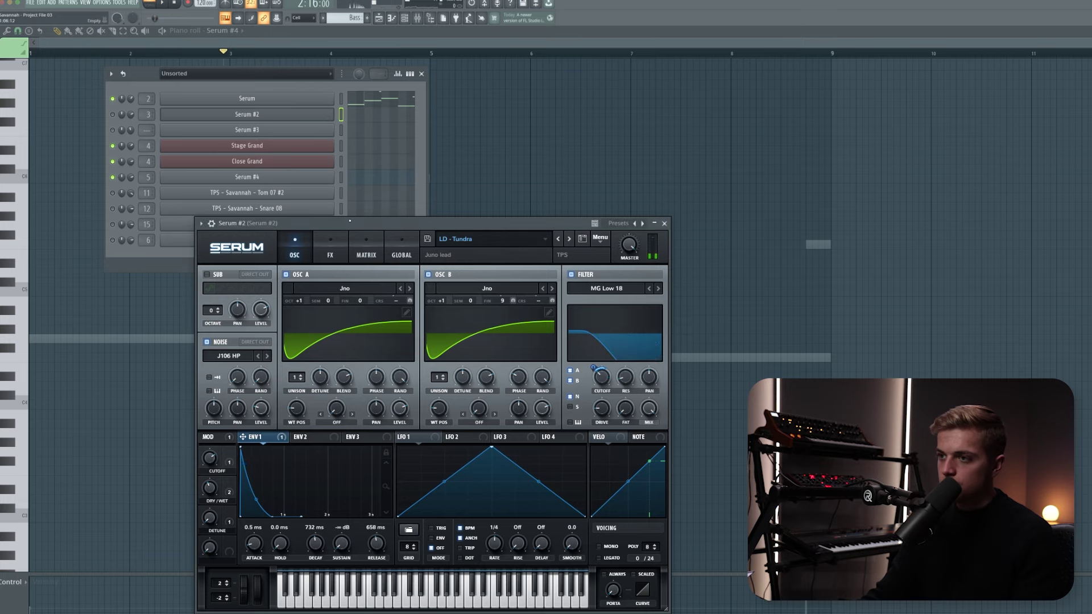
drag(349, 226, 333, 104)
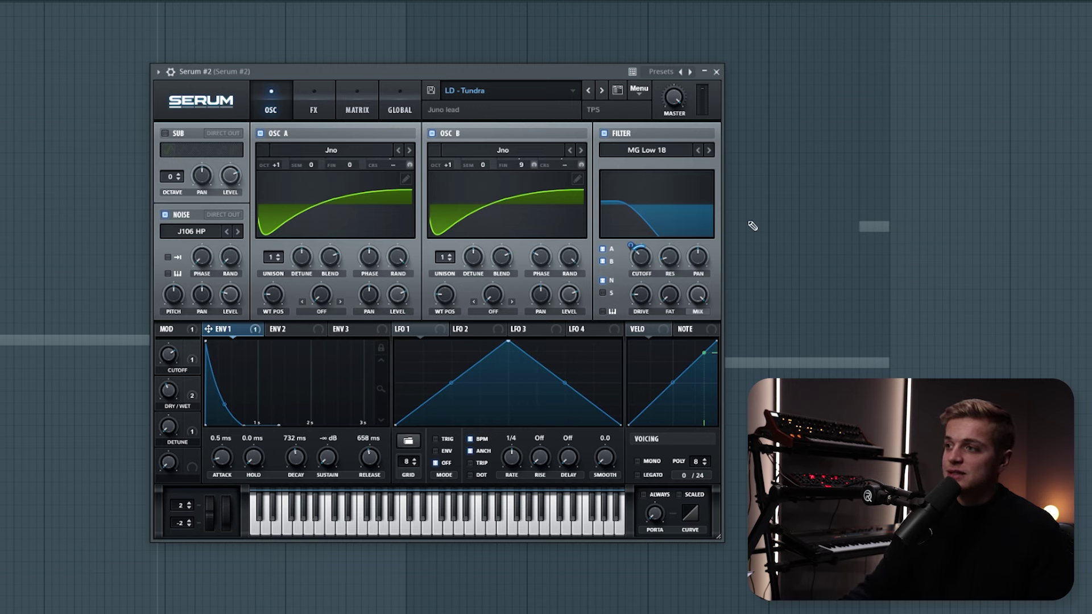
right_click(647, 257)
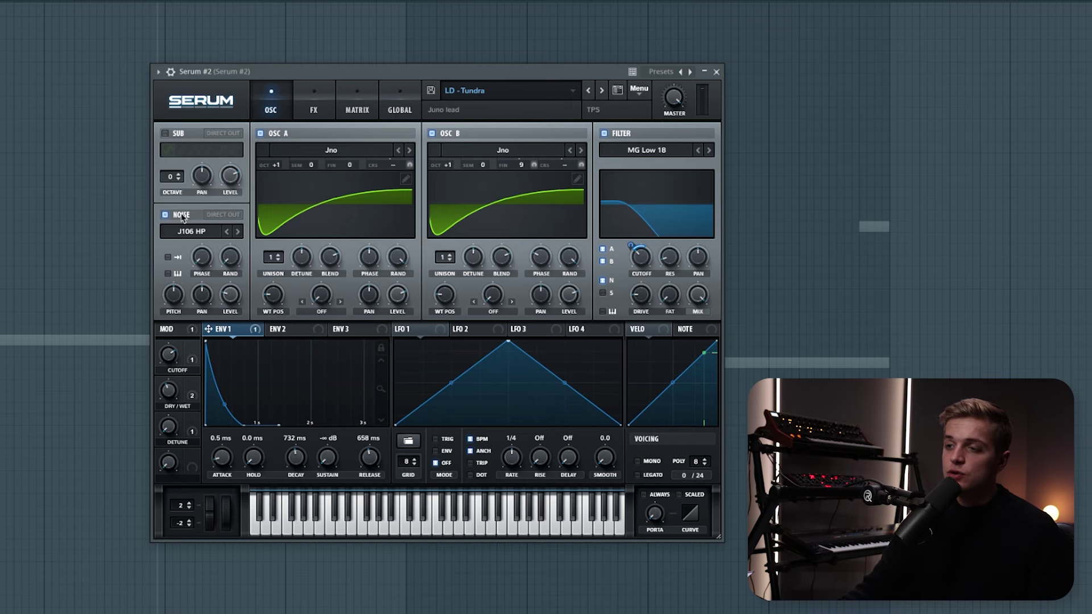
click(313, 108)
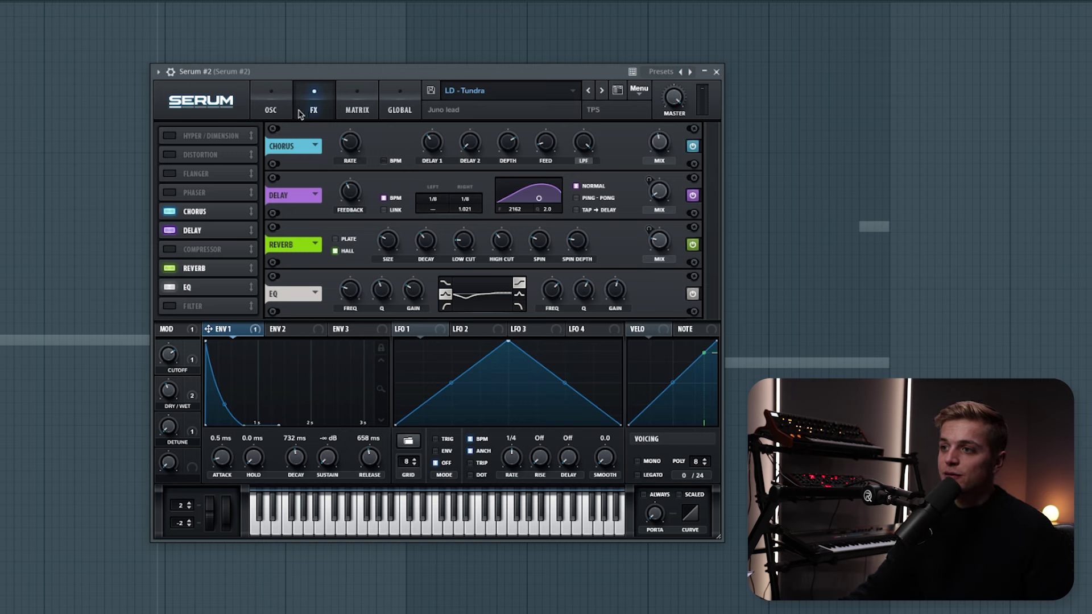
click(272, 109)
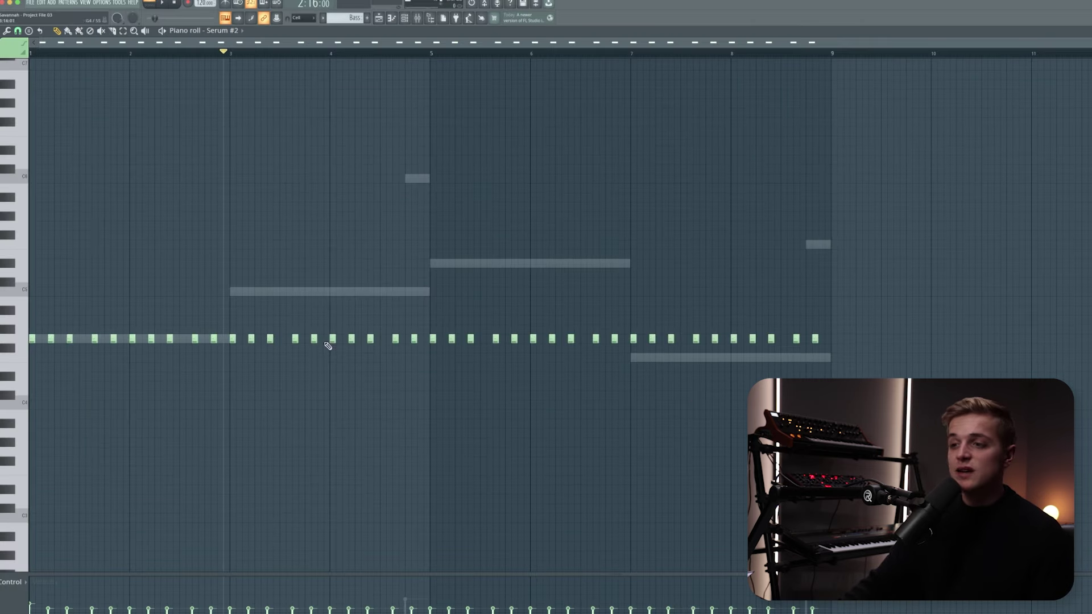
- Play back the repeated-note Serum #2 lead pattern from bar 1
click(31, 53)
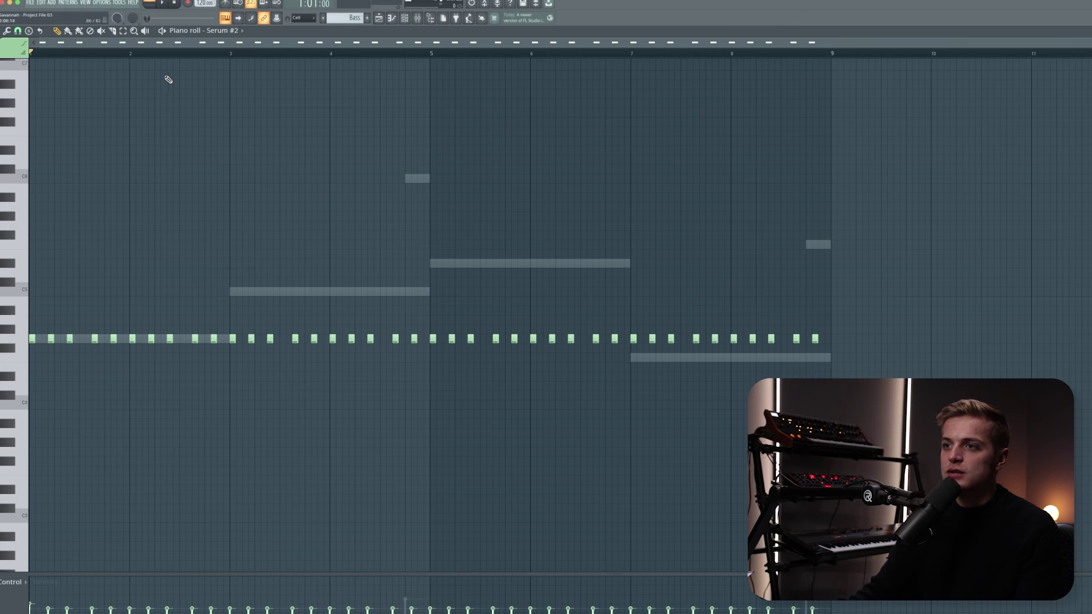
key(space)
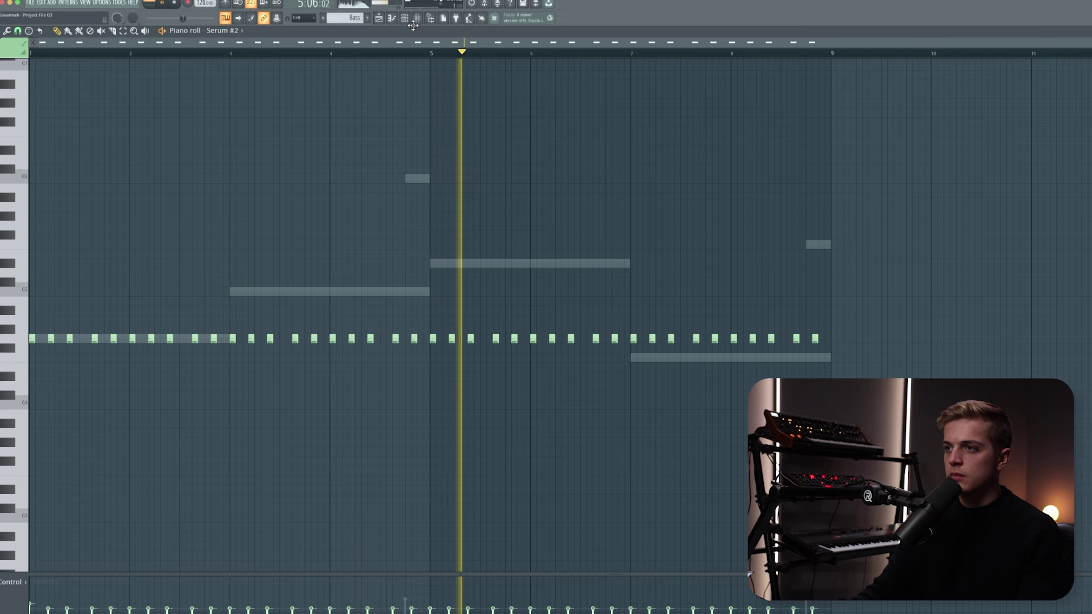
key(space)
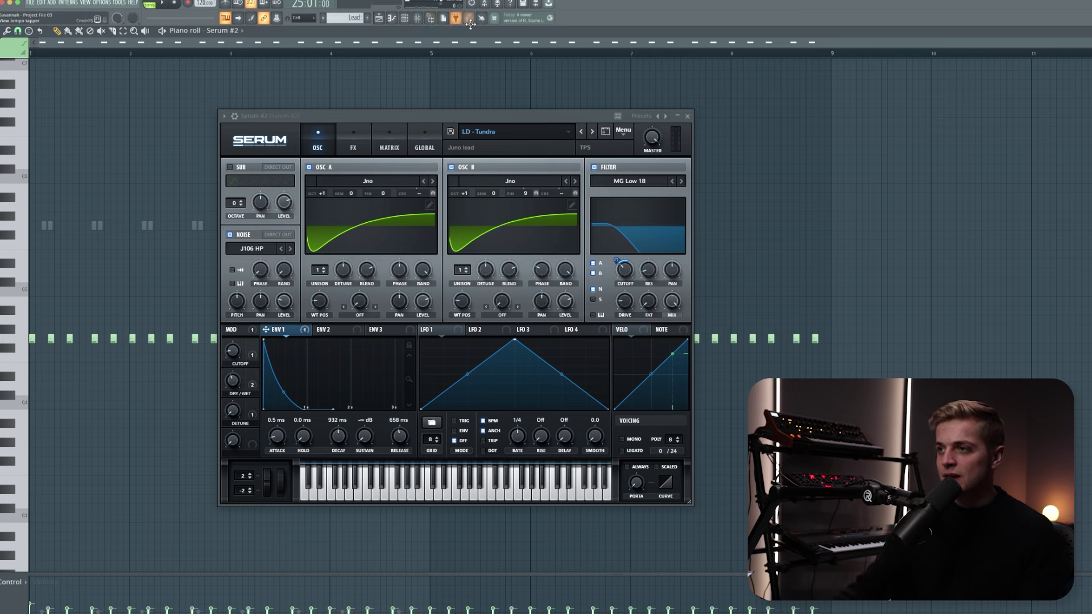
- Open the Serum #5 pluck and inspect the PL - Cliffs preset's ENV 1 and LFO 1 shapes
click(404, 18)
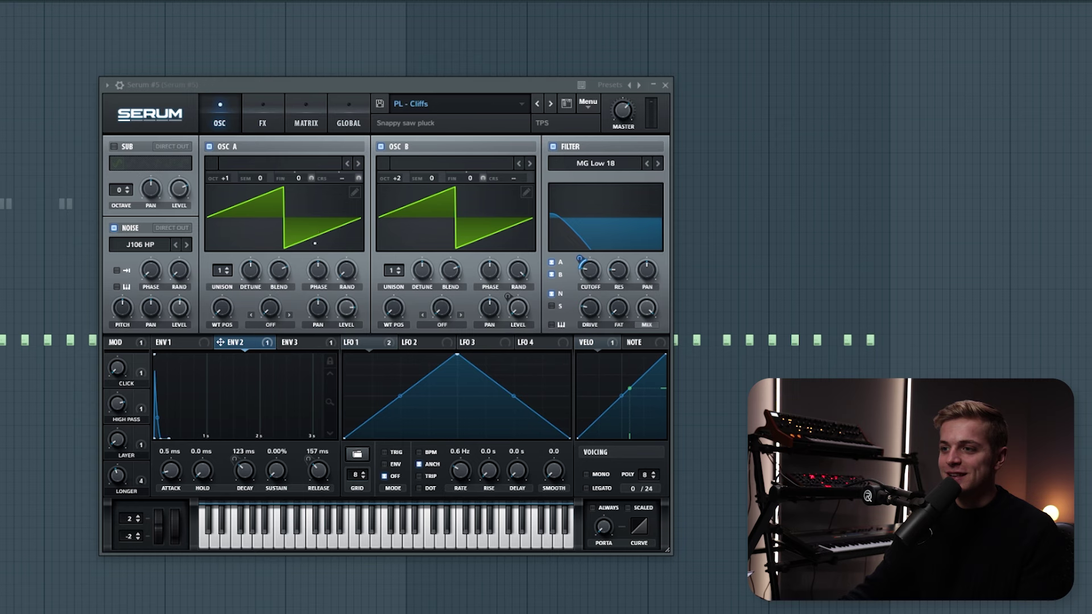
click(190, 347)
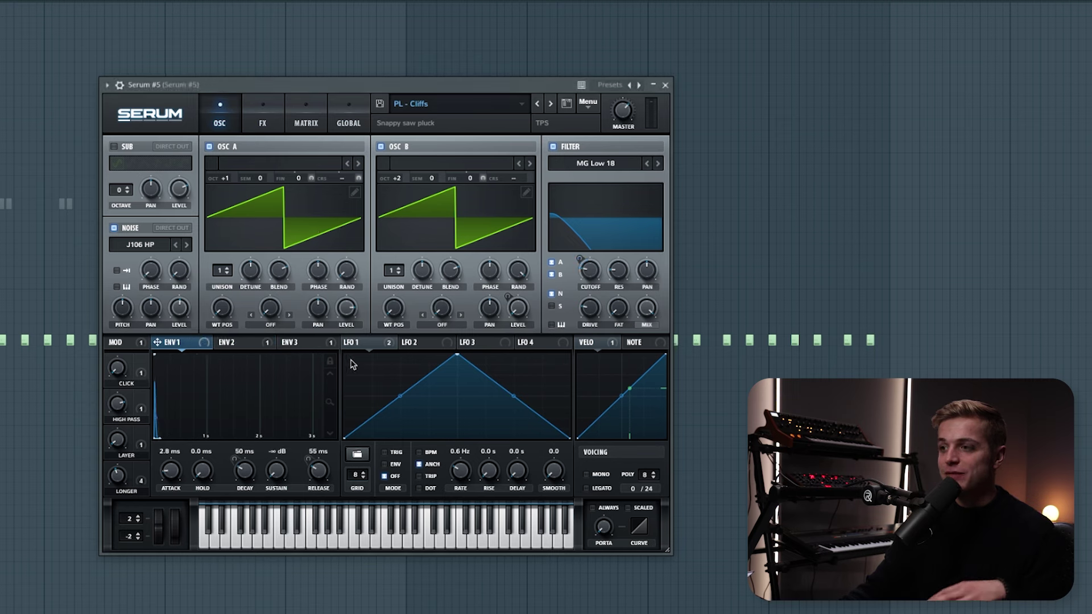
click(371, 347)
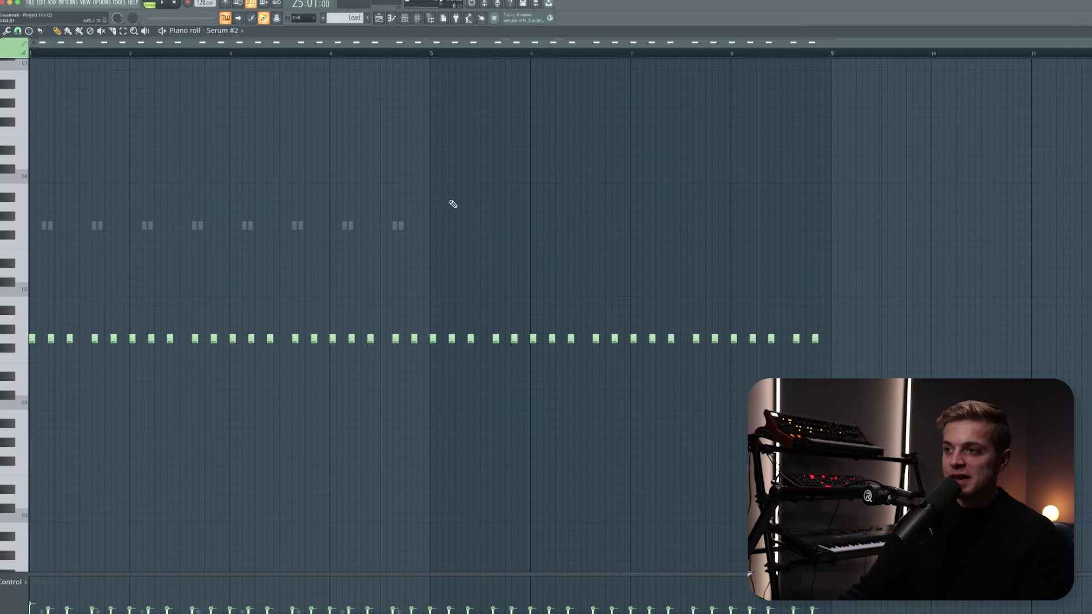
- Compare the rhythm of the ghosted pluck notes with the Serum #2 notes over the first bar
drag(451, 192, 29, 257)
drag(844, 304, 23, 371)
scroll(180, 257, up, 5)
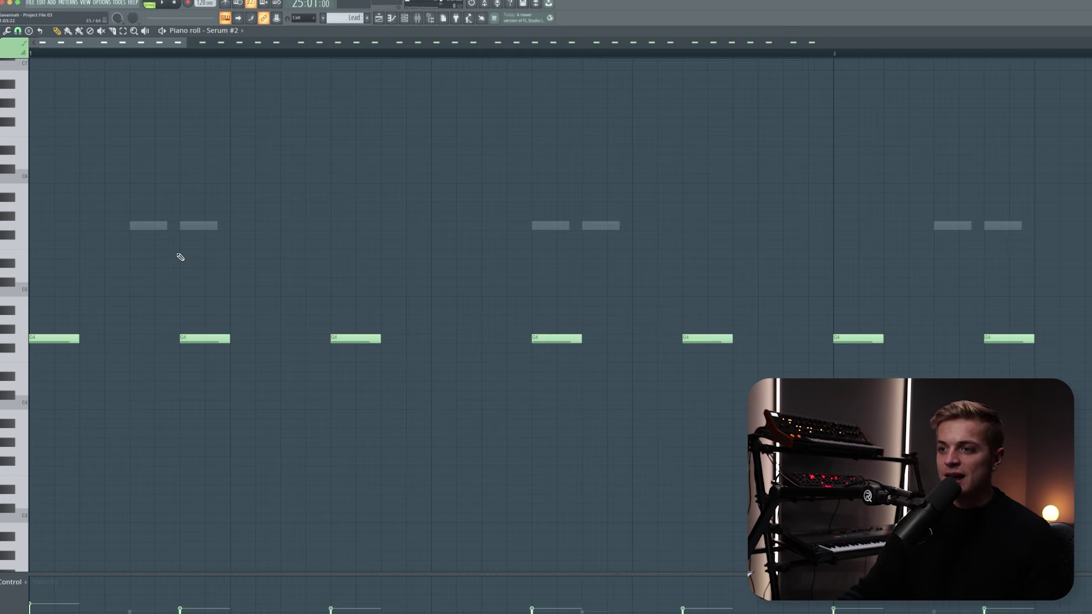
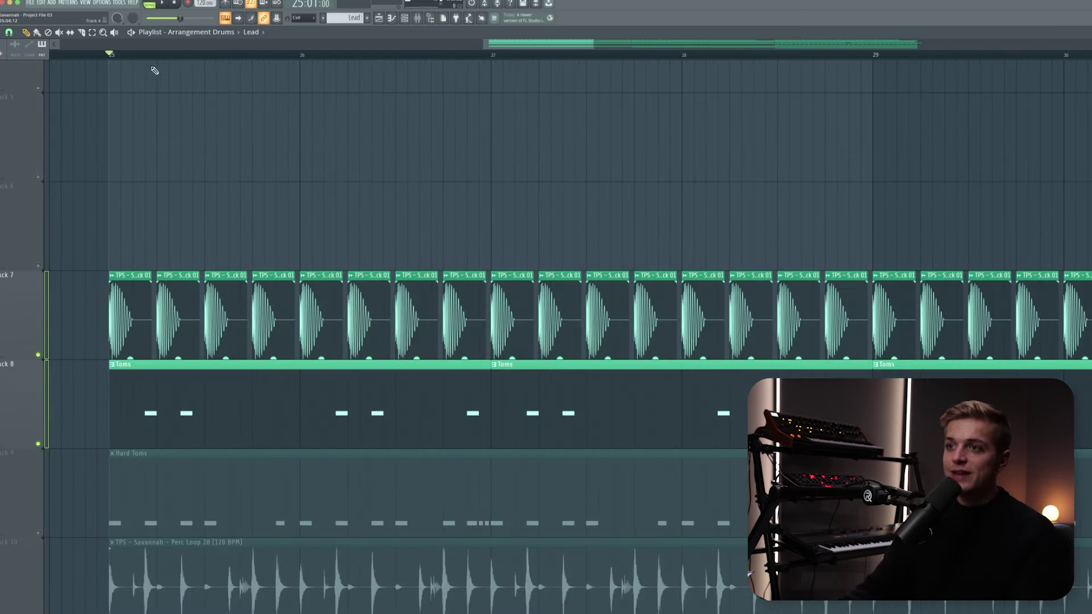
- Mute the Toms track, play the kick track alone from bar 25, and examine its clips up close
click(121, 52)
click(38, 444)
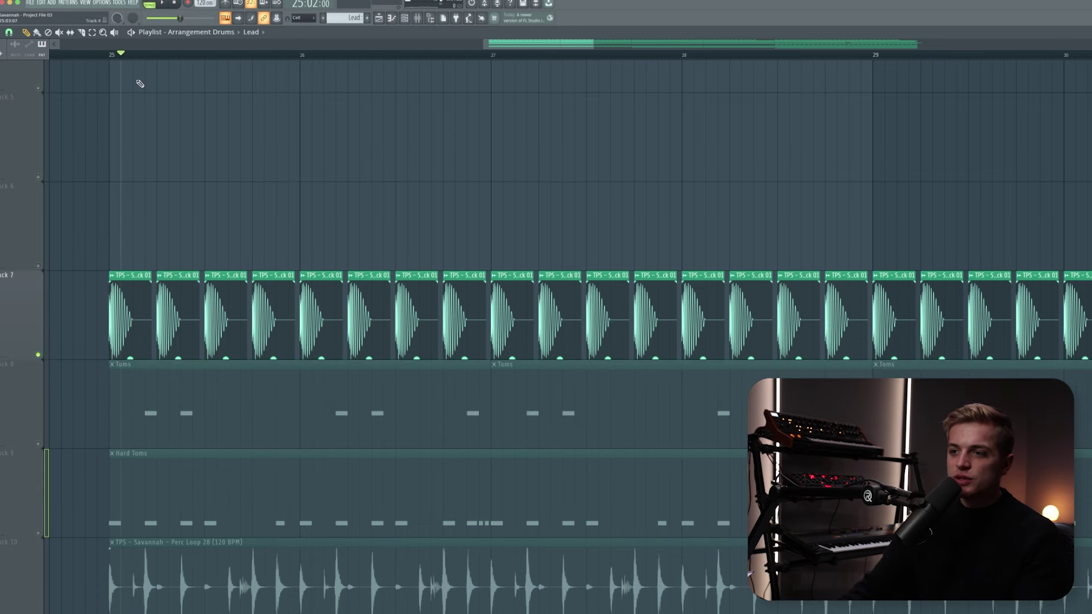
click(114, 54)
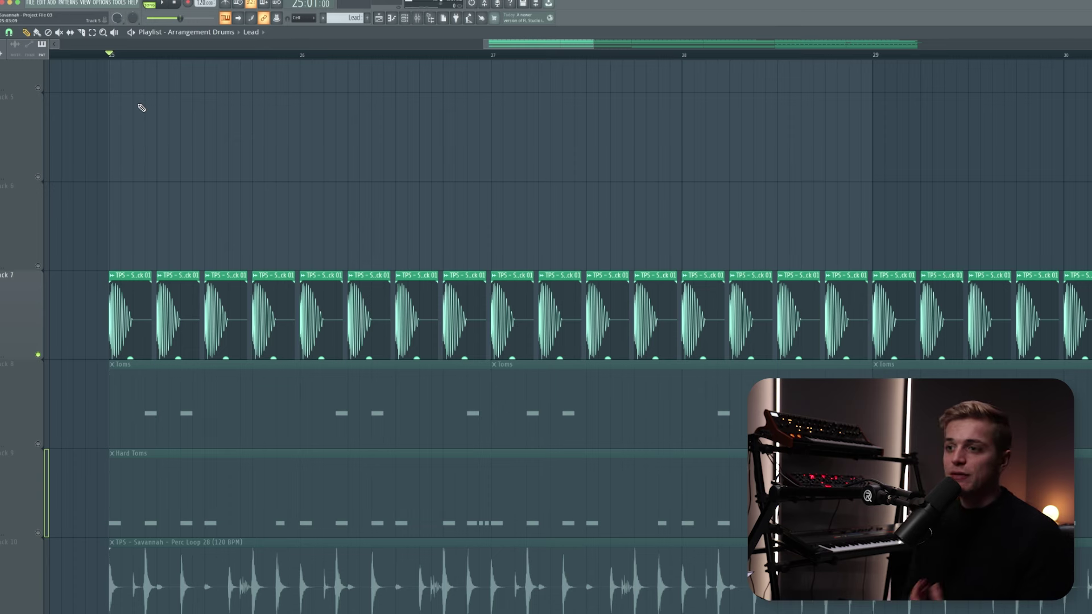
key(space)
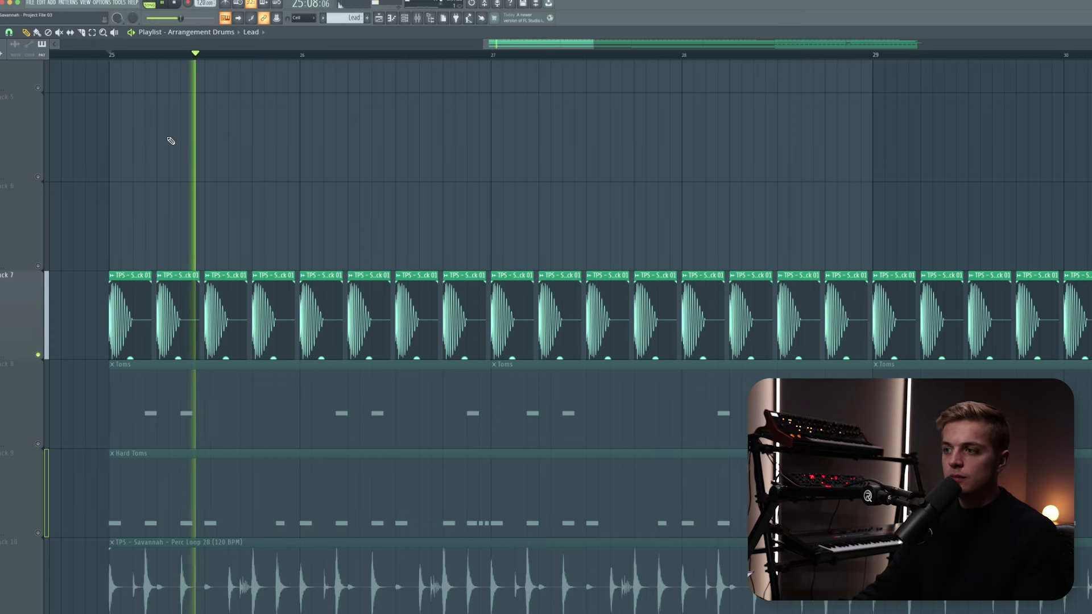
key(space)
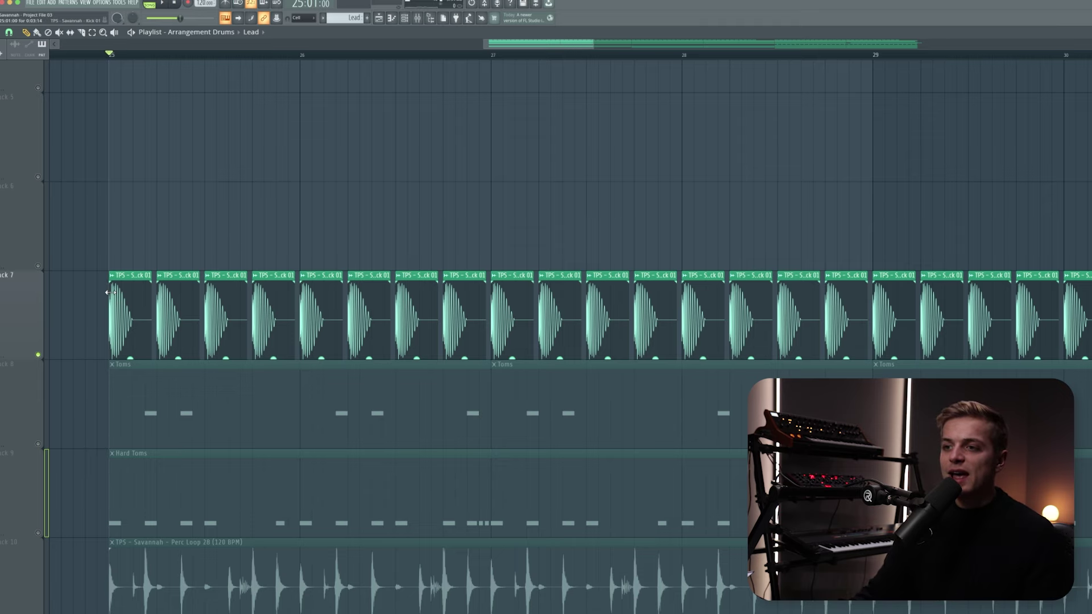
scroll(121, 292, up, 4)
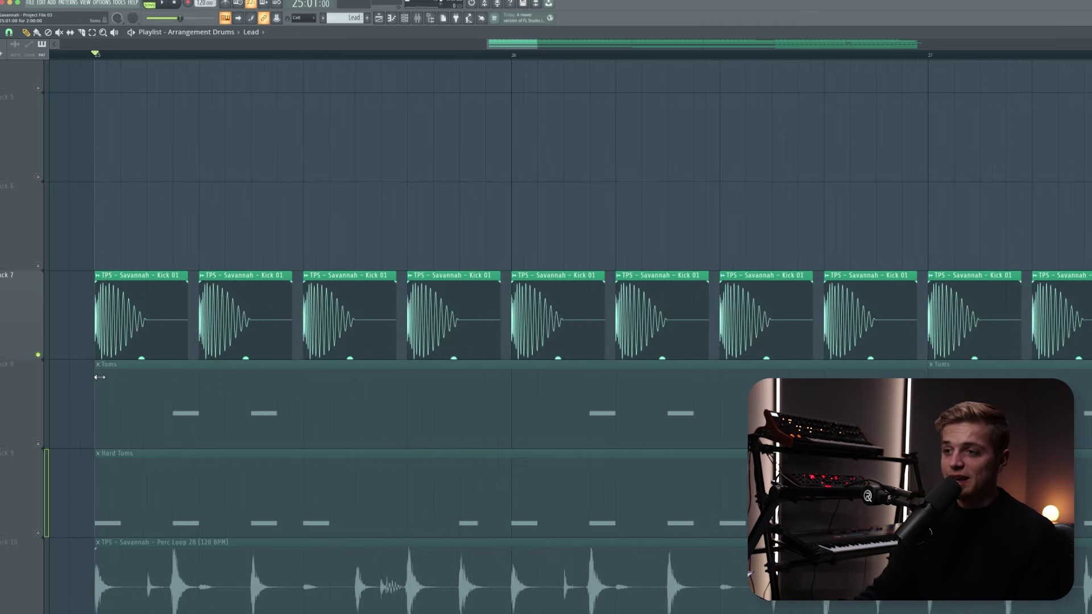
scroll(105, 376, down, 4)
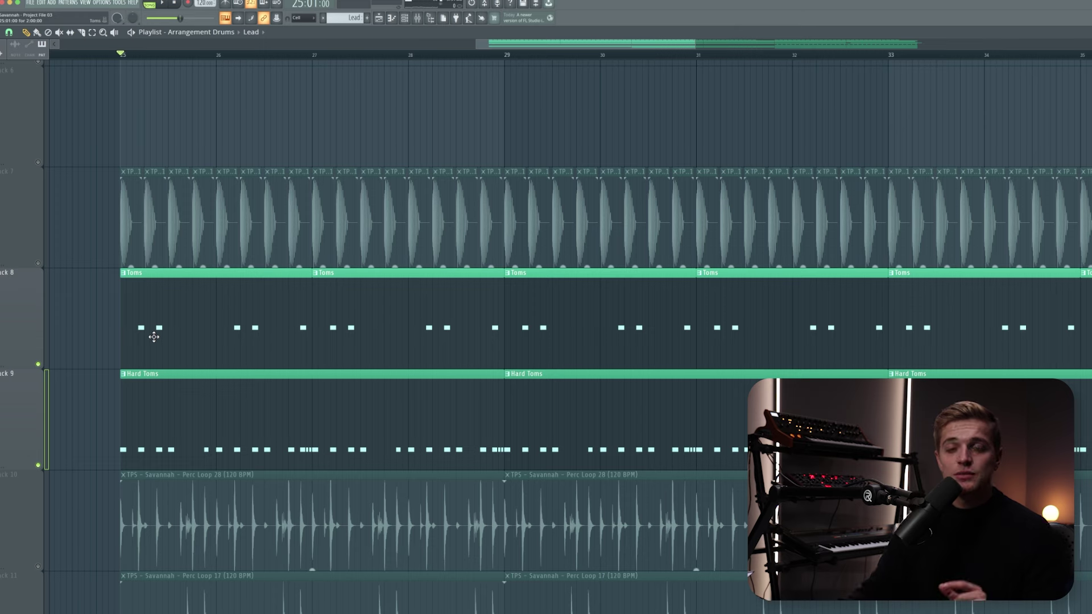
- Leave only the Toms and Hard Toms tracks audible and play them from bar 25
right_click(42, 465)
right_click(40, 365)
click(40, 465)
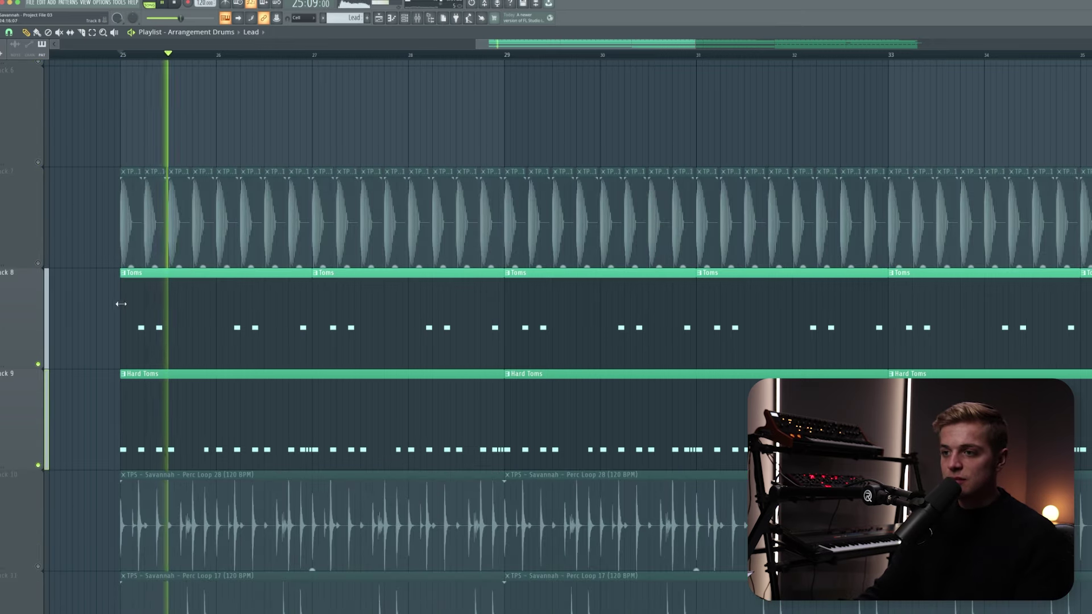
- Solo the TPS - Savannah - Tom 07 #2 channel, highlight all its notes in the piano roll, and clear the selection
right_click(119, 196)
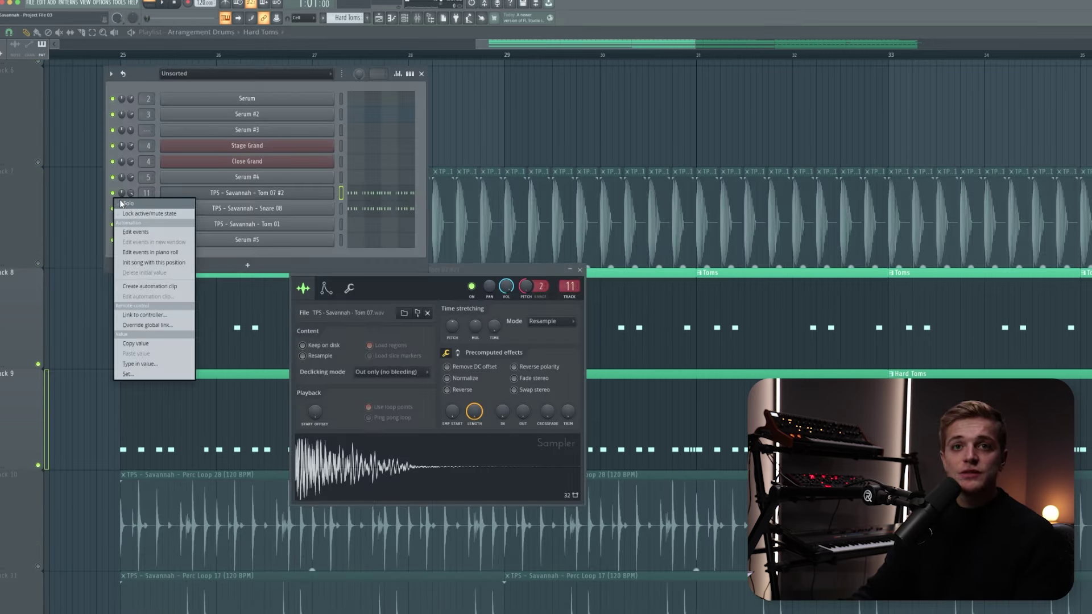
click(119, 203)
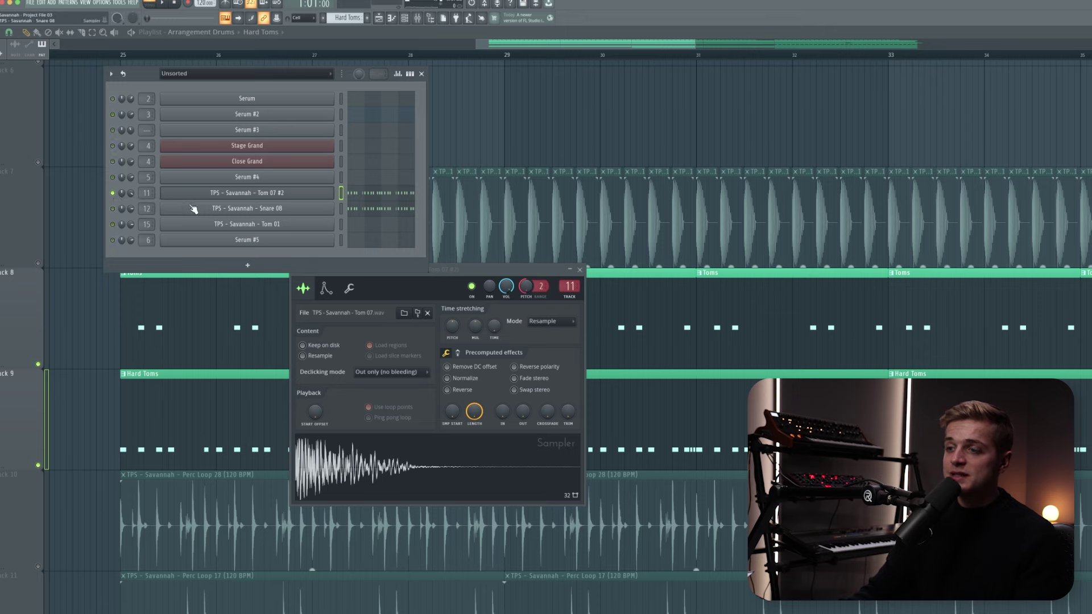
click(348, 192)
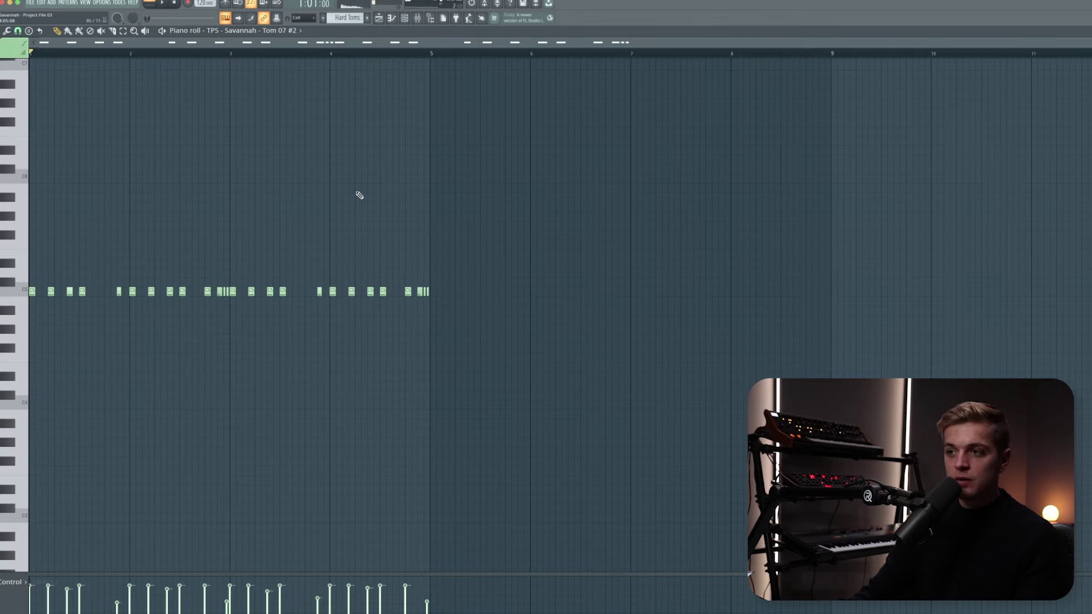
drag(493, 239, 29, 380)
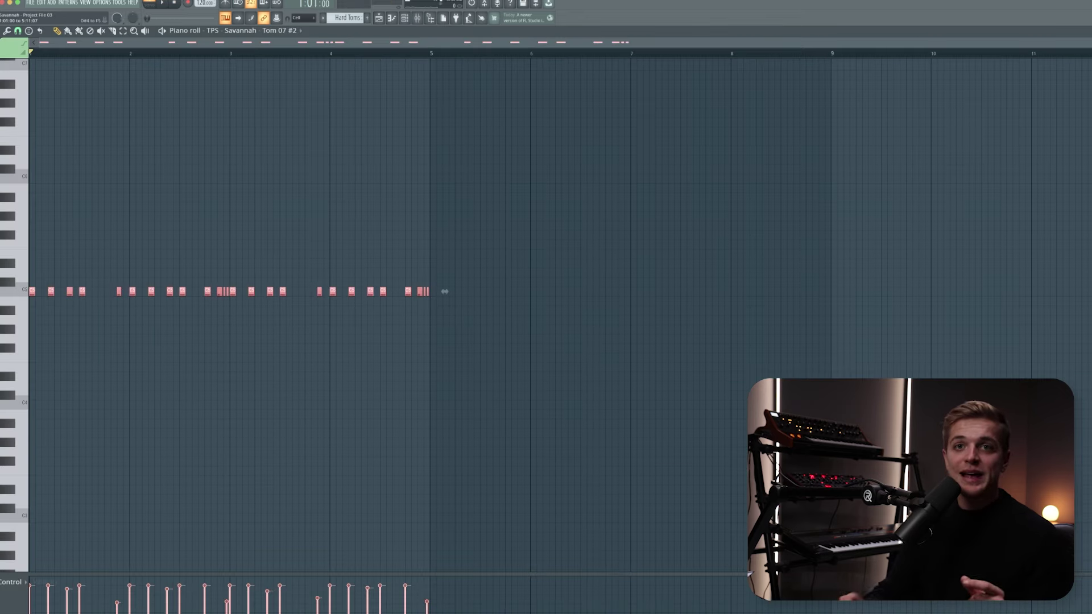
super+click(254, 488)
- Play back the short Tom 07 #2 fill leading into bar 3
scroll(165, 289, up, 3)
scroll(337, 233, up, 4)
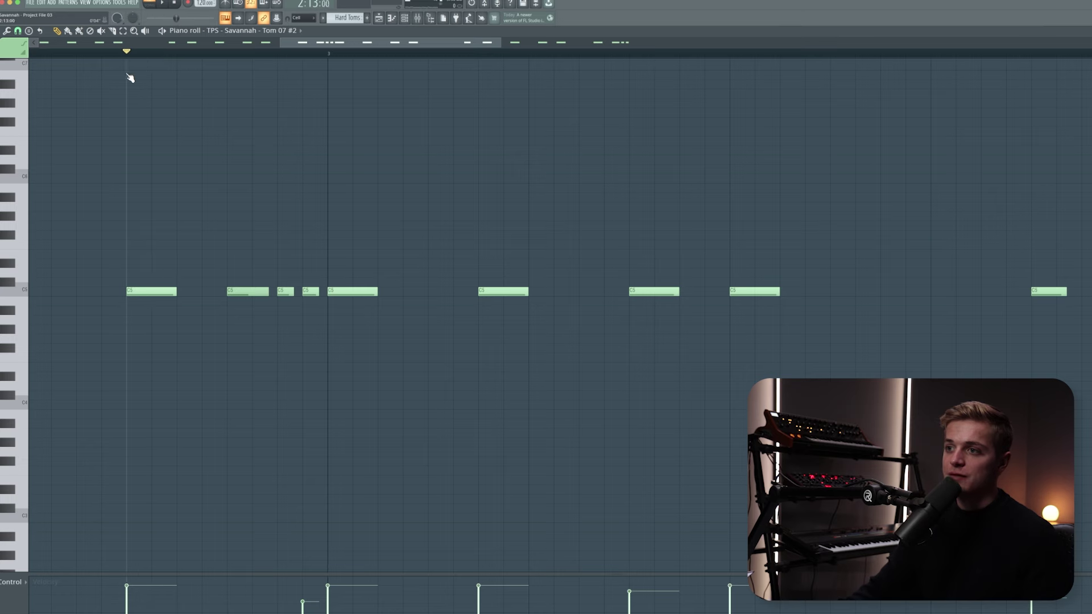
key(space)
key(space)
scroll(157, 139, down, 1)
scroll(299, 183, down, 3)
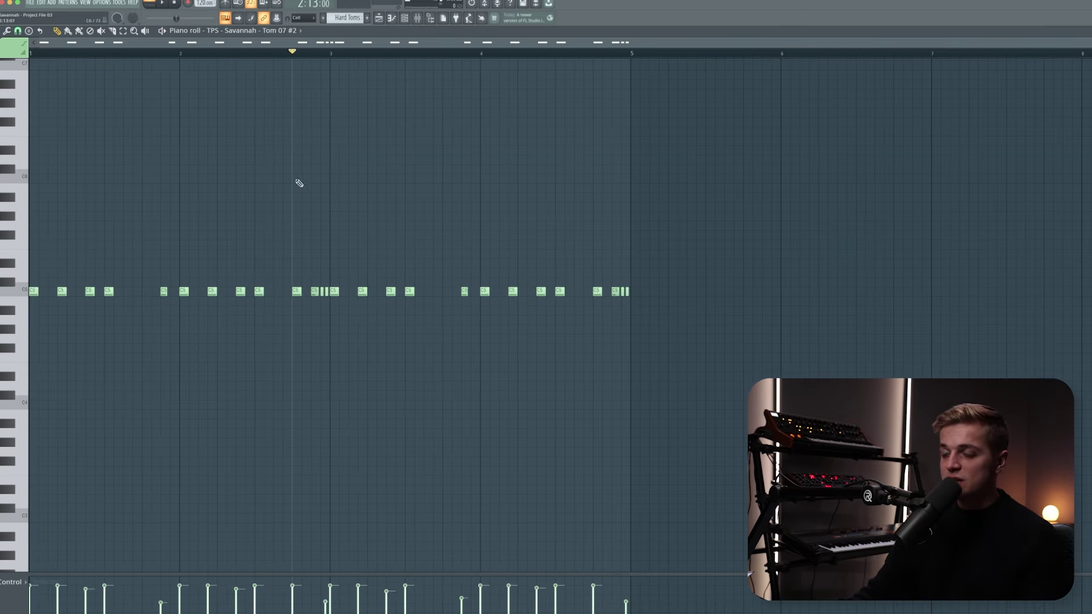
- Open the TPS - Savannah - Snare 08 sampler and play it layered with the Tom 07 #2 channel
click(386, 21)
click(379, 19)
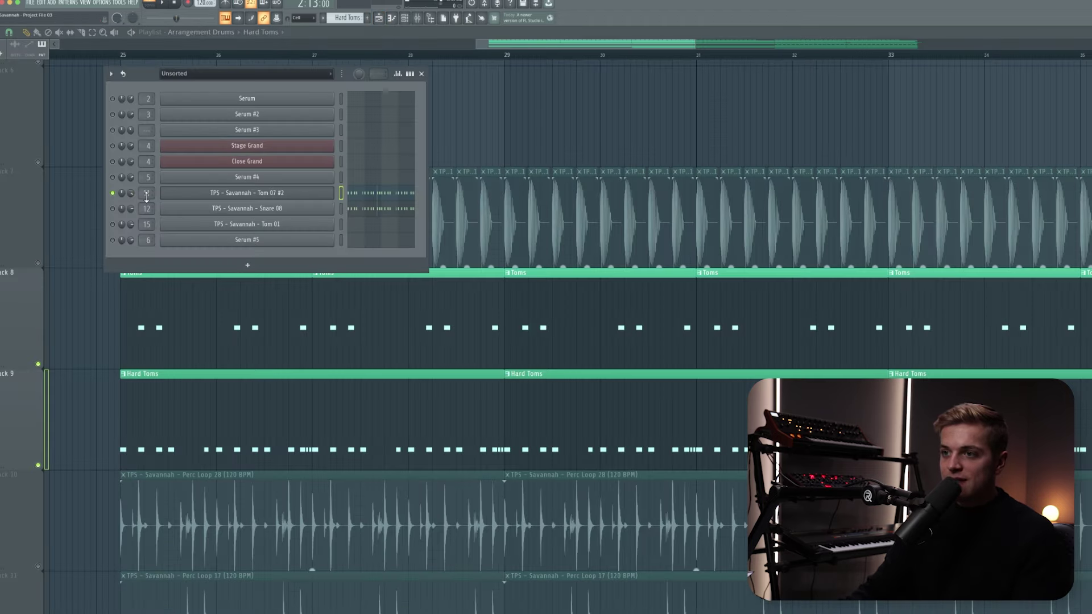
click(210, 209)
drag(203, 170, 268, 286)
click(112, 193)
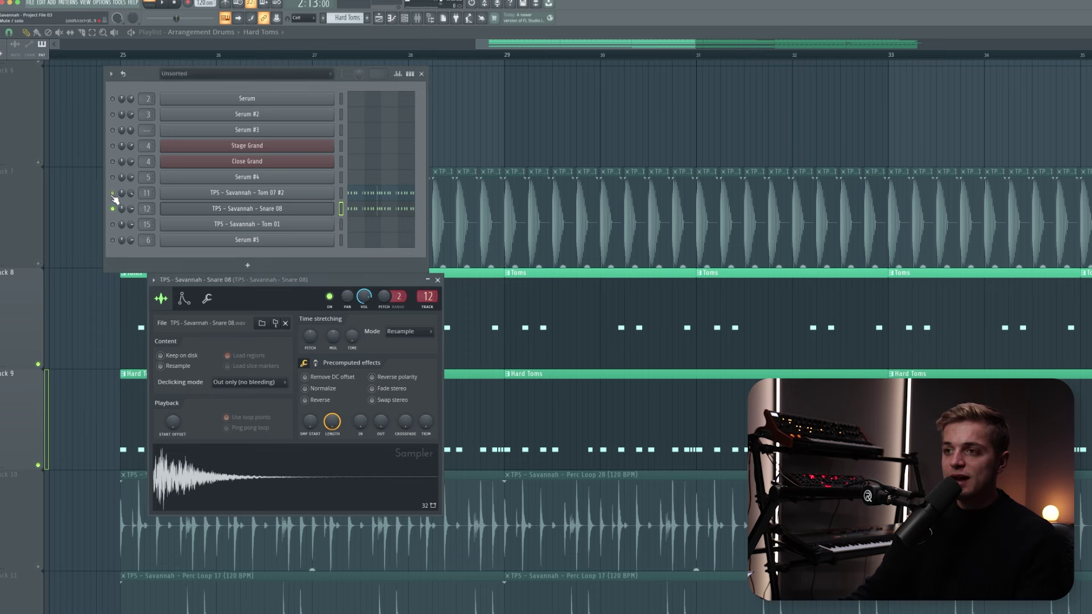
key(space)
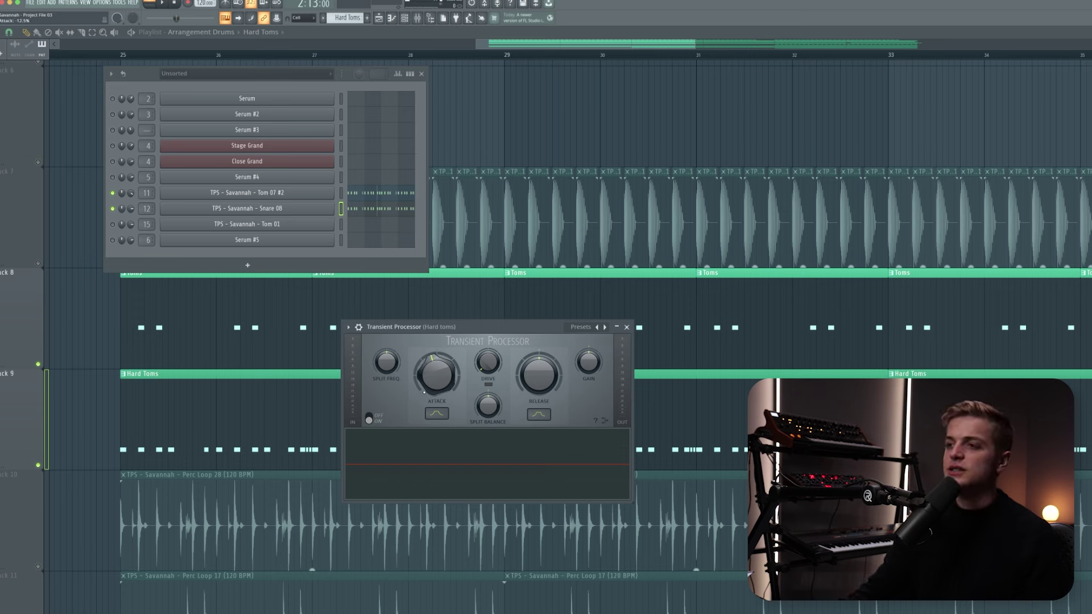
- Return to the playlist arrangement and leave only the Toms track audible, with Hard Toms muted
click(427, 22)
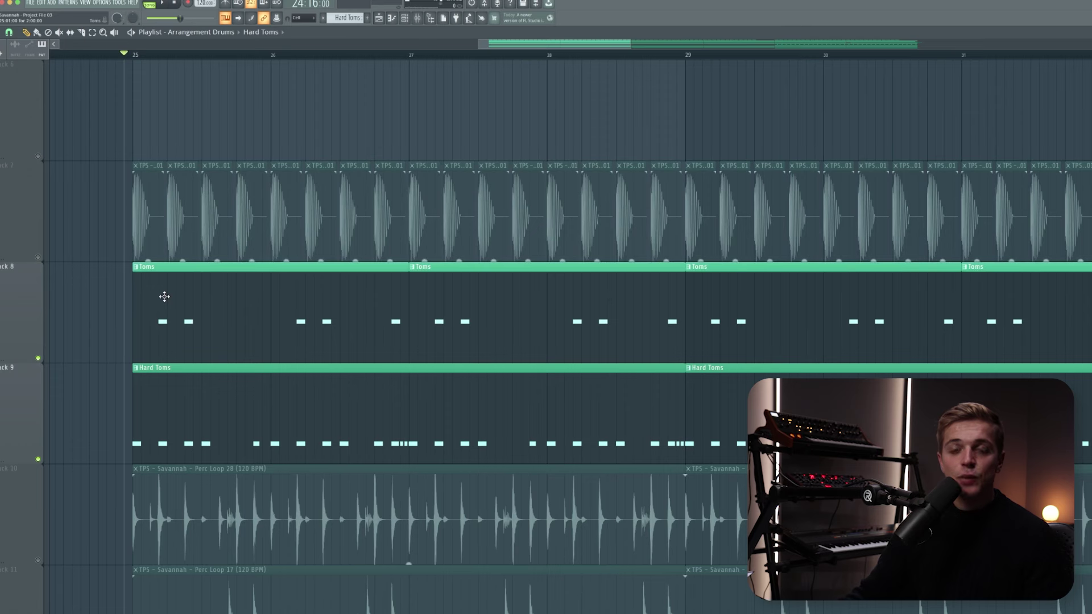
click(39, 359)
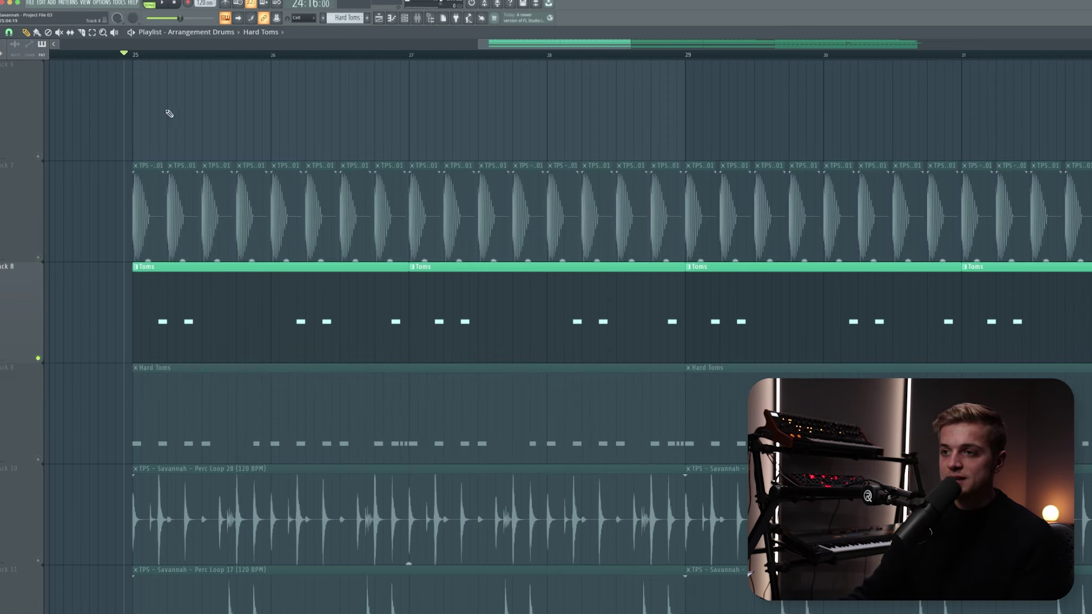
- Play the drum arrangement from bar 25, adding the Hard Toms track and the kick track to the Toms
click(134, 55)
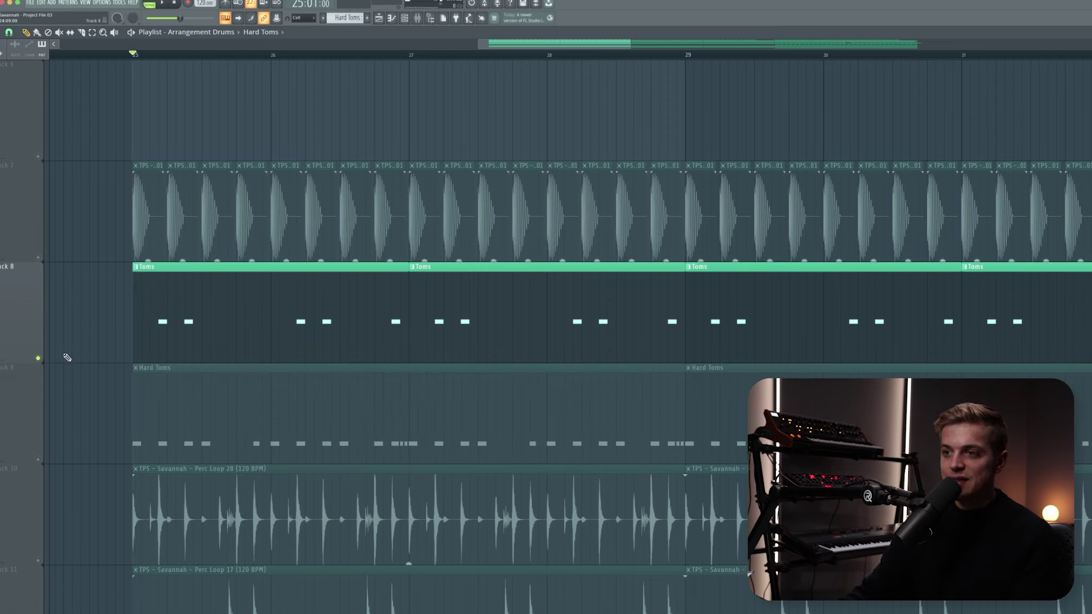
key(space)
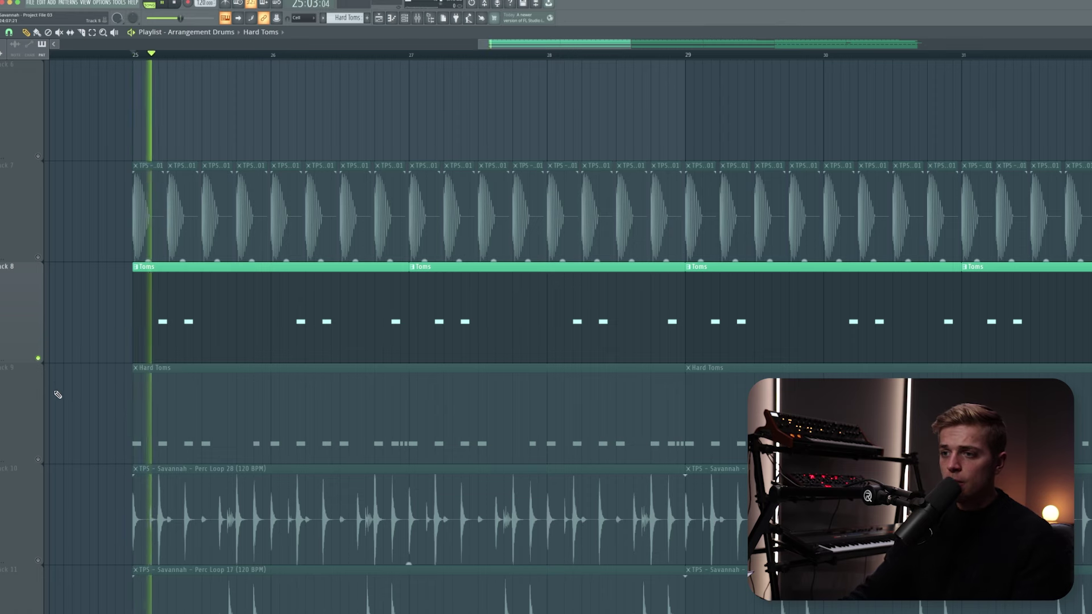
click(39, 459)
key(space)
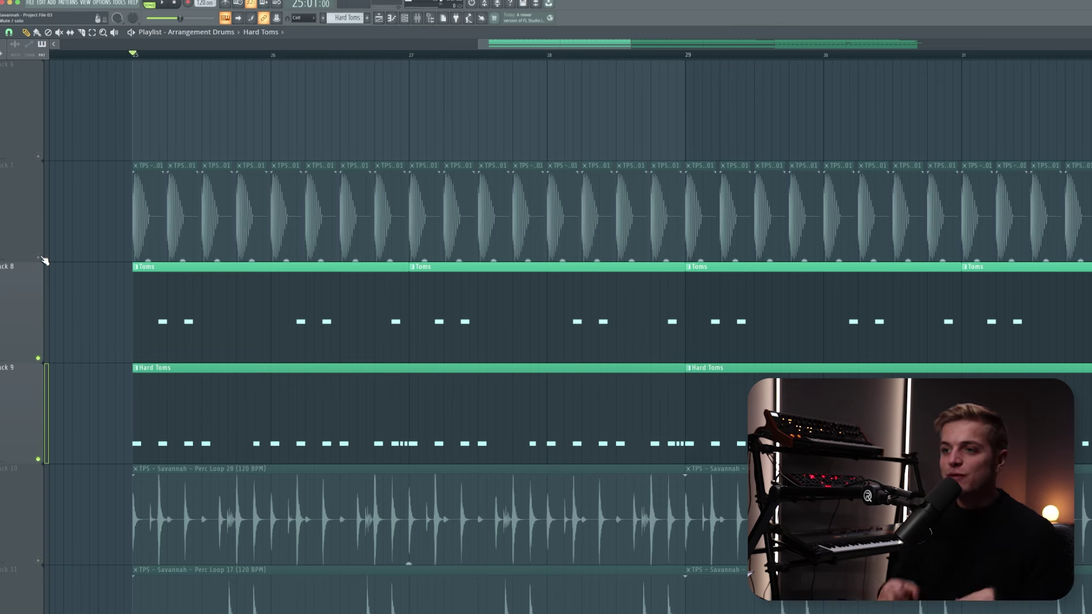
click(41, 258)
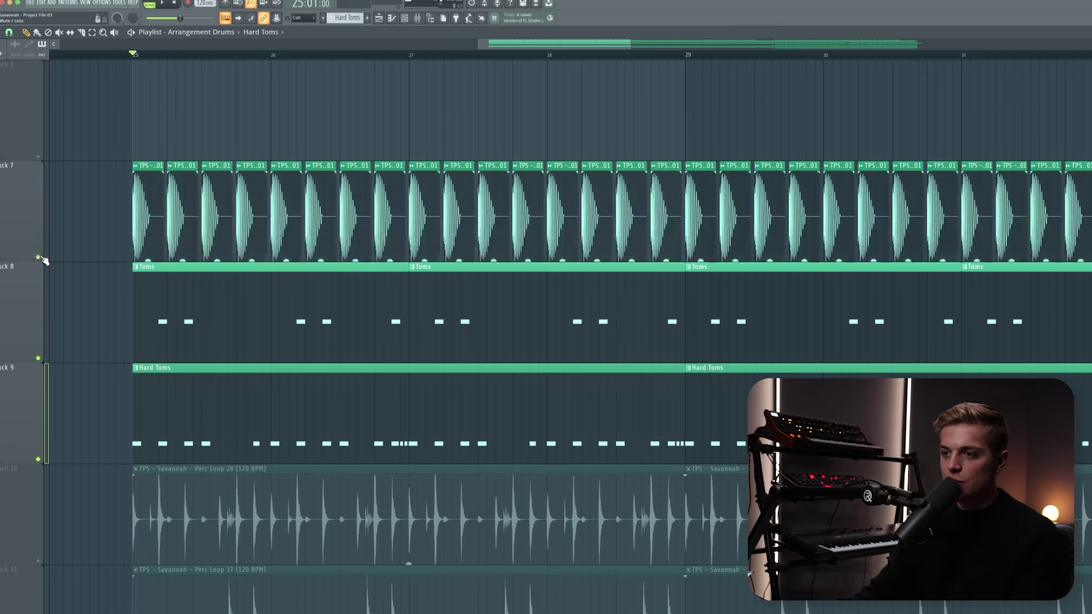
key(space)
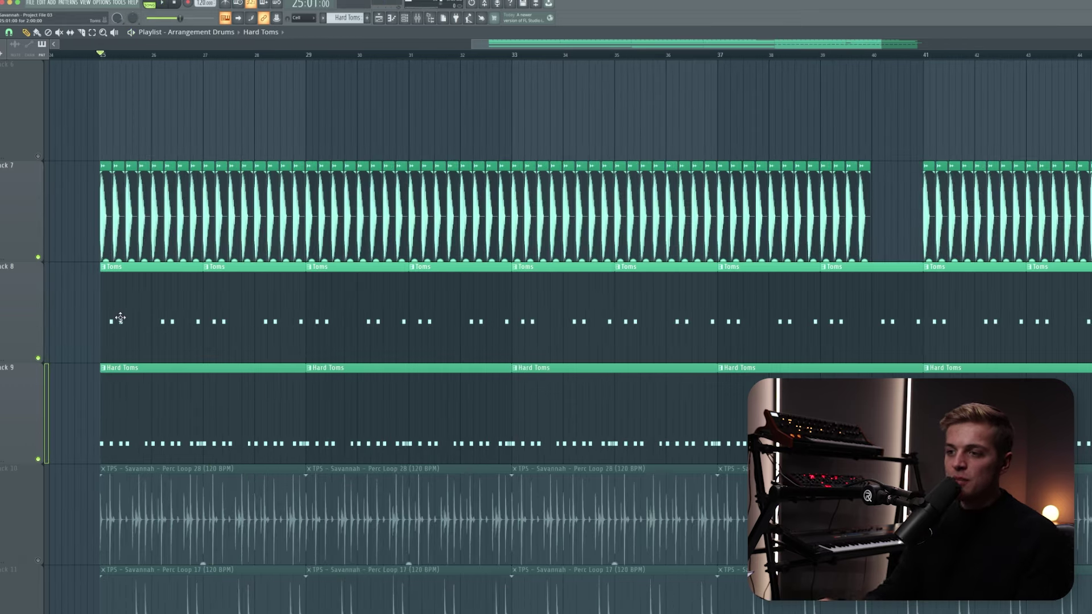
- Solo Perc Loop 28, add Perc Loop 17 and Shaker Loop 07, and play the three layers from bar 25
scroll(84, 307, down, 2)
scroll(82, 407, down, 2)
right_click(40, 358)
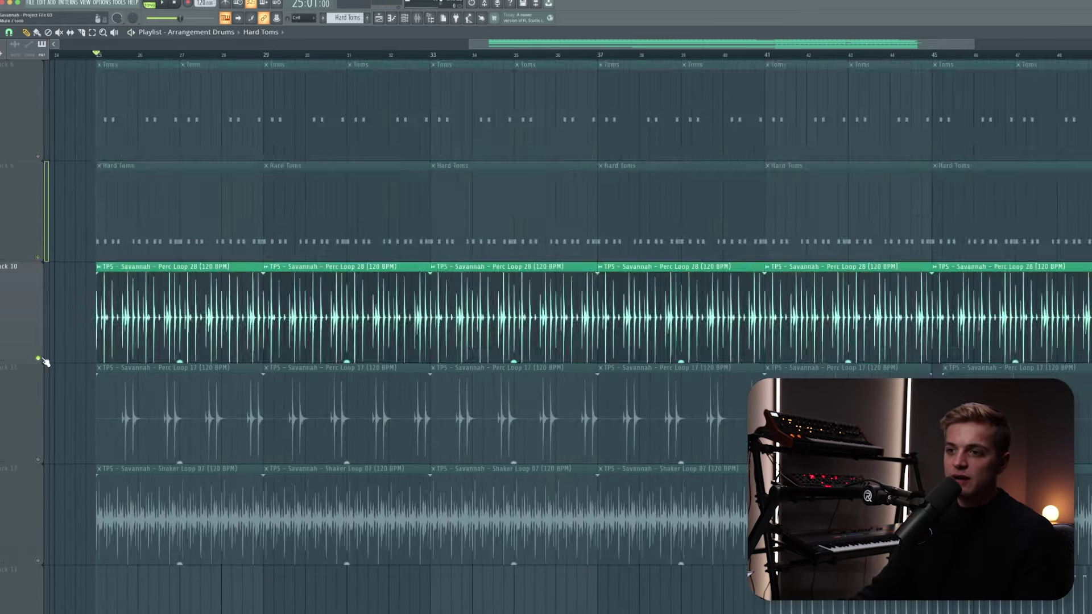
click(38, 459)
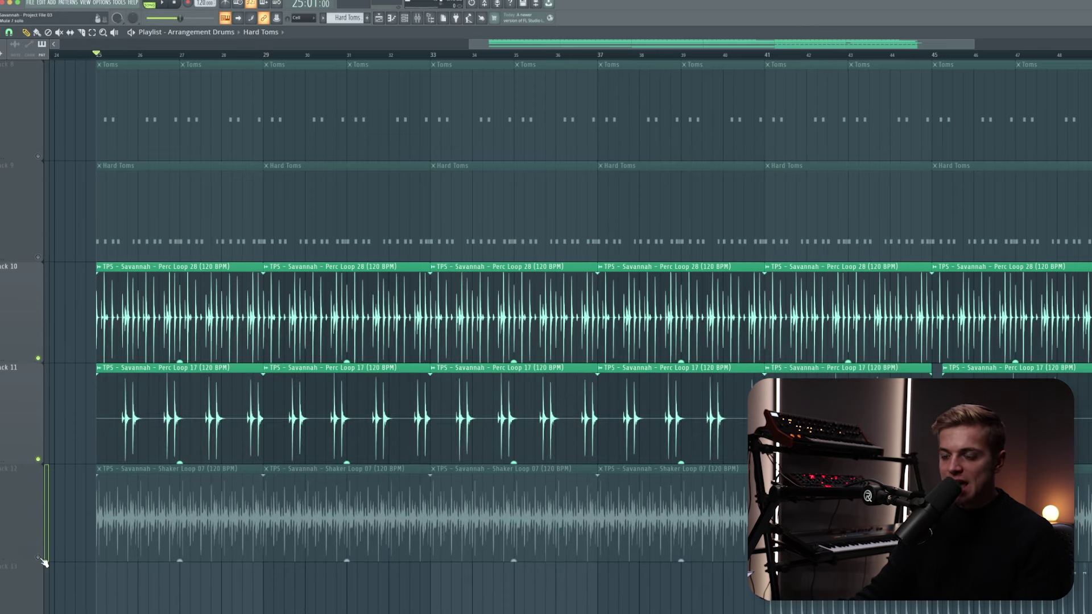
click(39, 558)
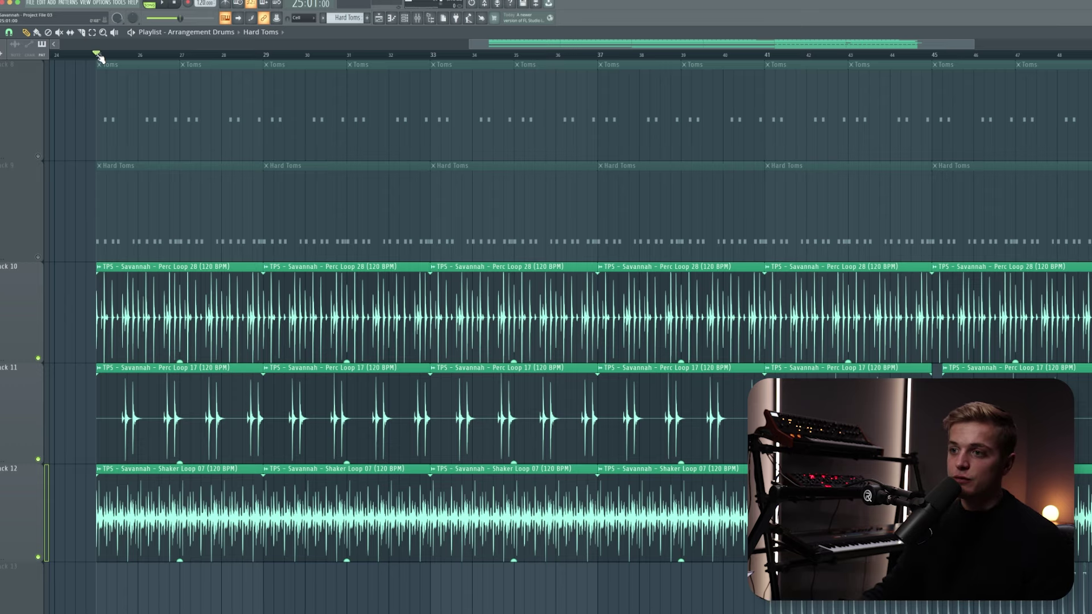
key(space)
- Bring Hard Toms, Toms and all remaining drum tracks back in and play the full layered drums around bar 41
click(38, 257)
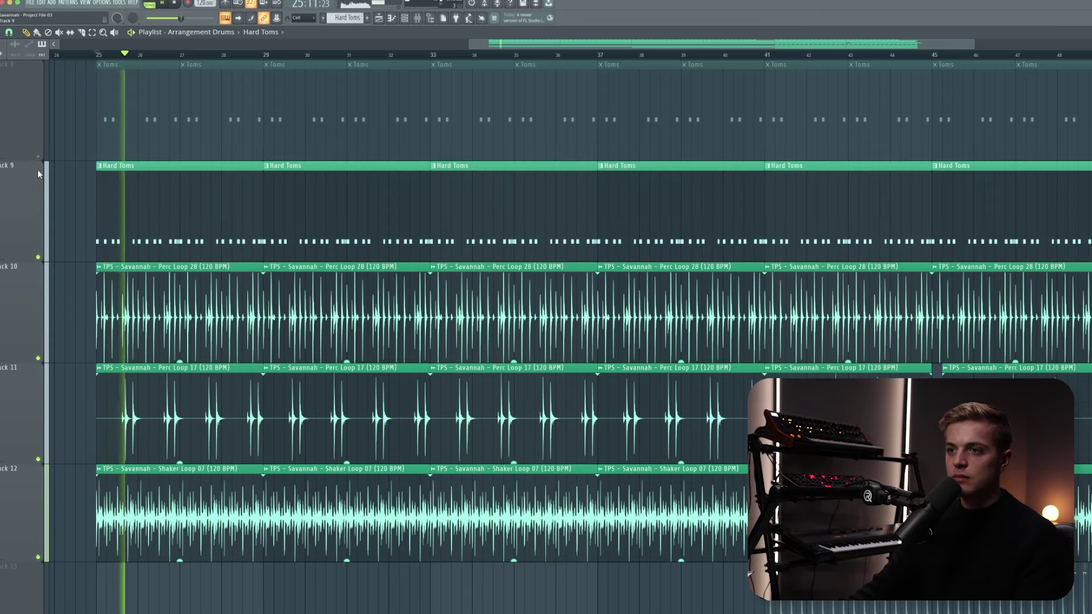
scroll(43, 158, up, 2)
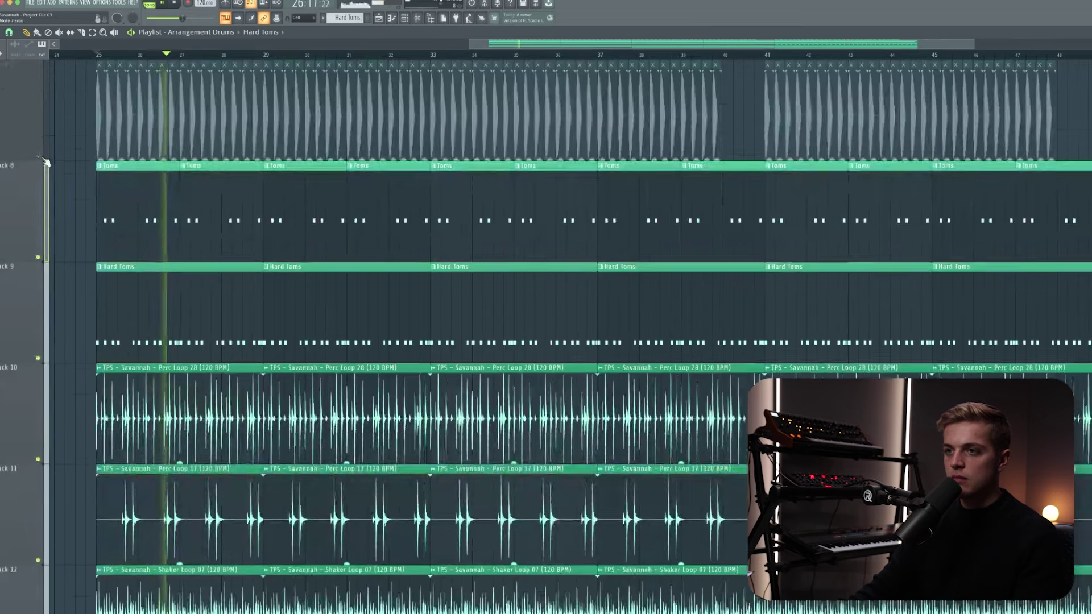
scroll(176, 186, down, 4)
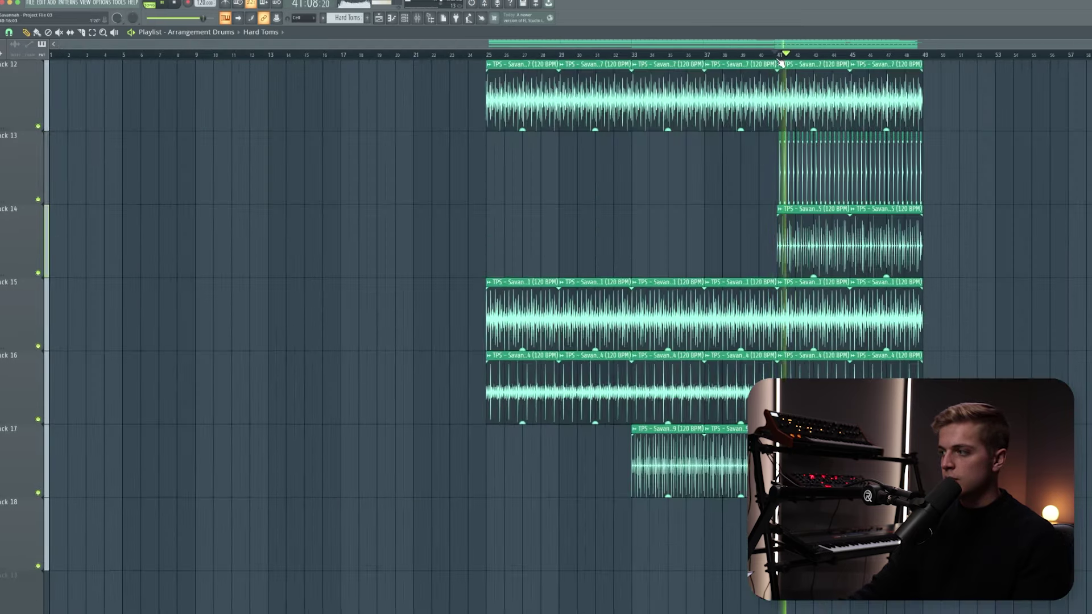
scroll(780, 62, up, 1)
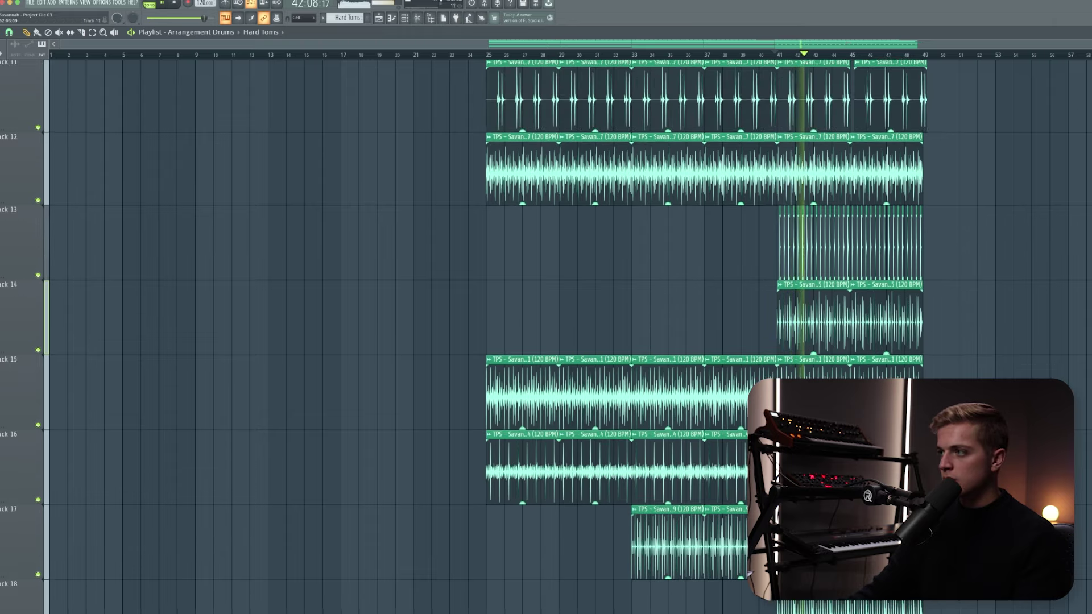
scroll(994, 207, down, 5)
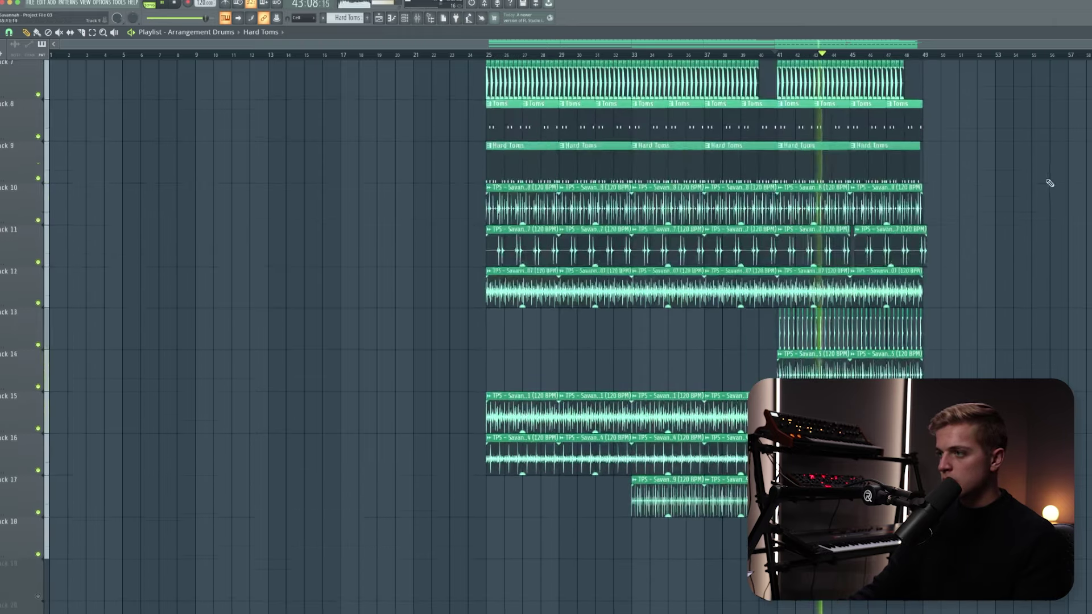
scroll(994, 207, down, 2)
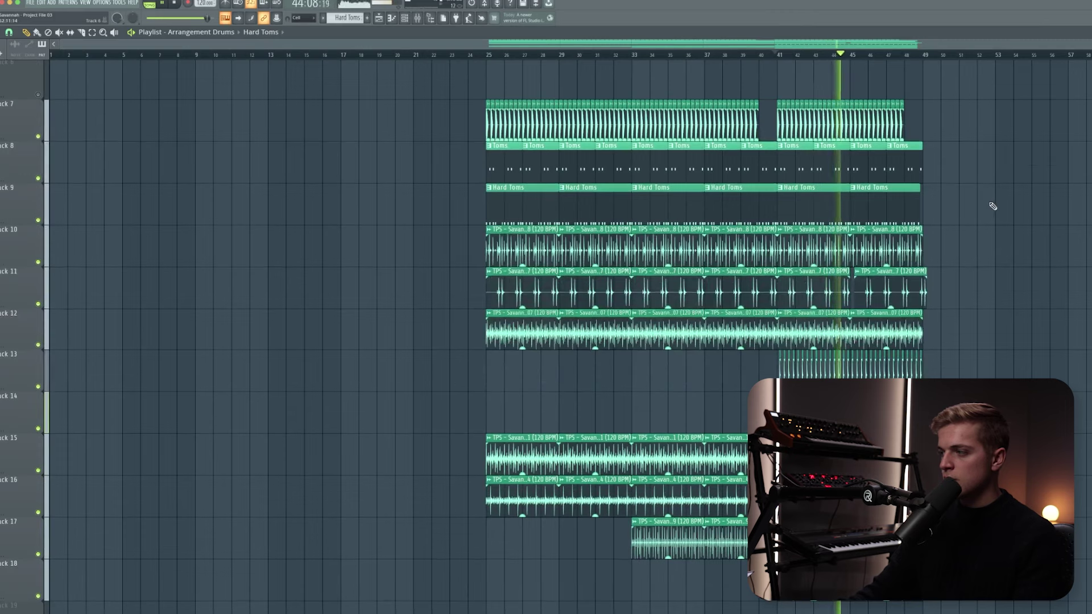
key(space)
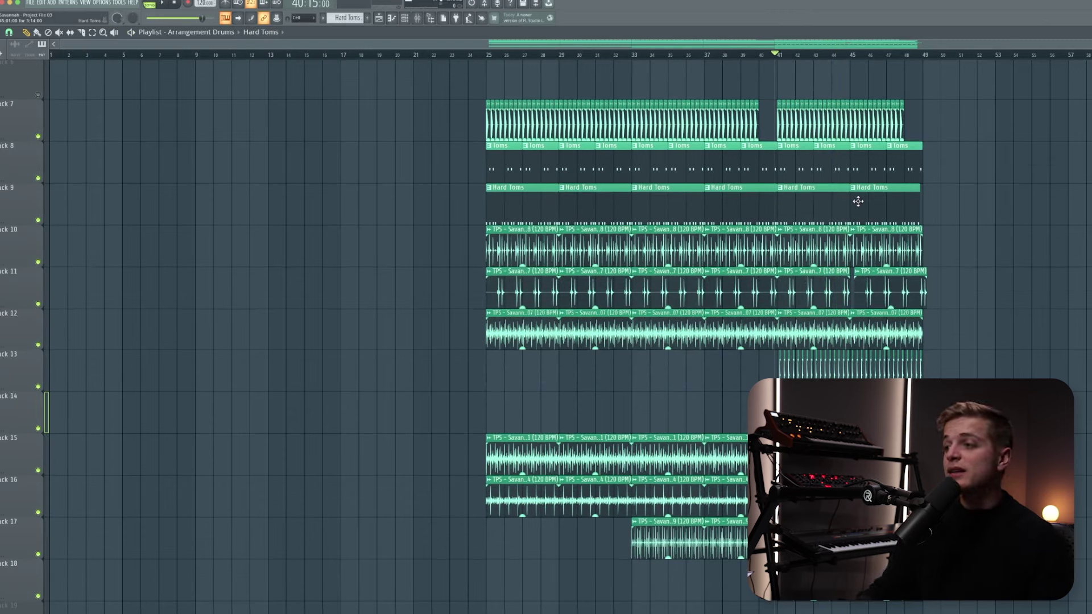
- Highlight all the percussion clips below the Hard Toms track and clear the selection
drag(448, 225, 941, 549)
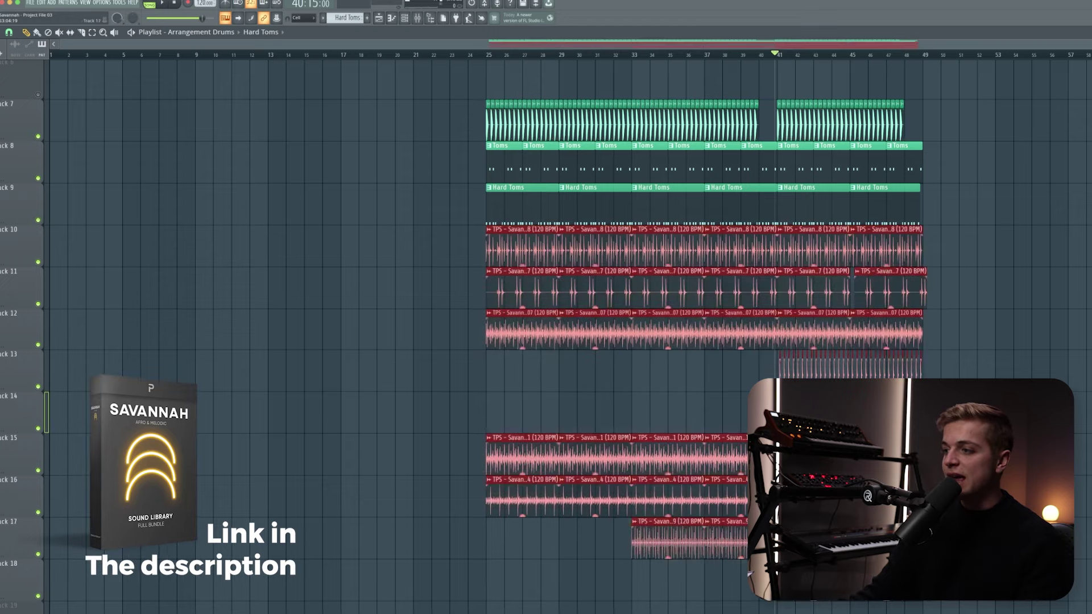
key(super+d)
- Switch to the main arrangement, expand the effects track group, and make the Atmosphere 01 track taller
scroll(999, 373, up, 3)
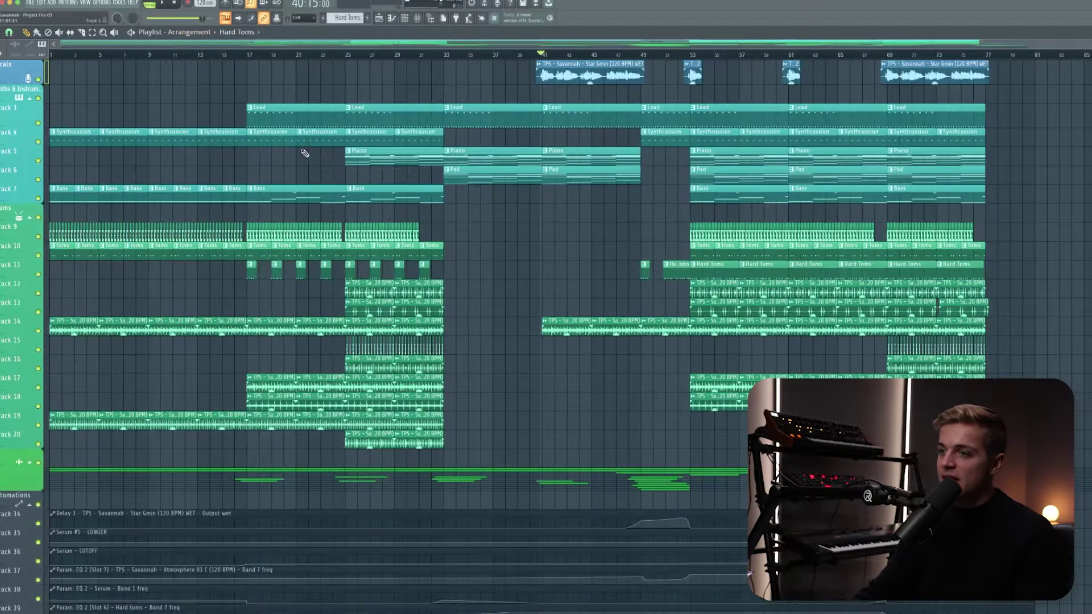
scroll(305, 153, down, 3)
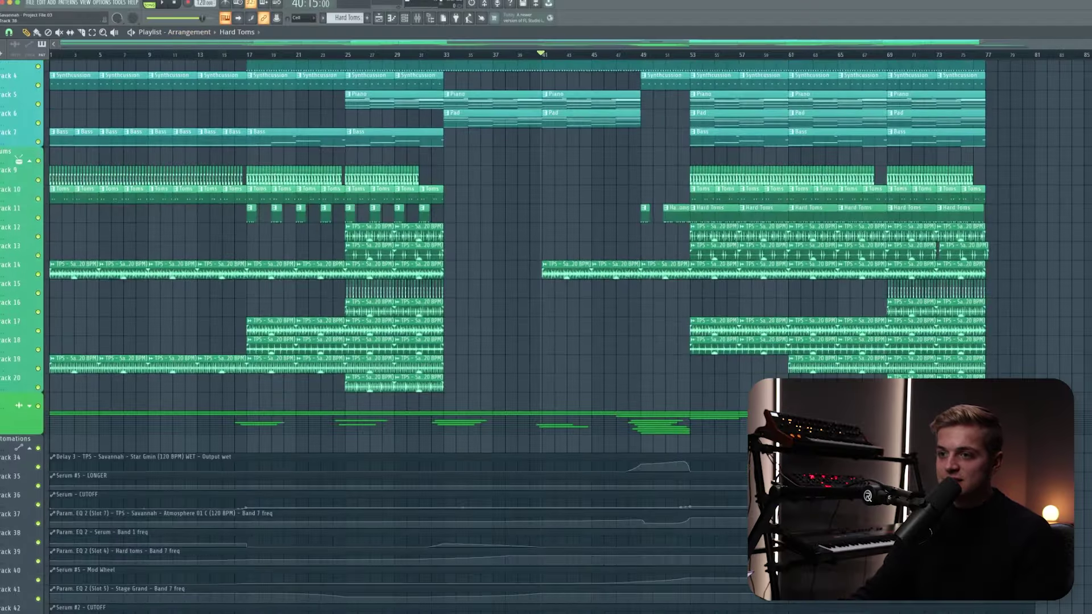
click(30, 408)
scroll(28, 443, up, 3)
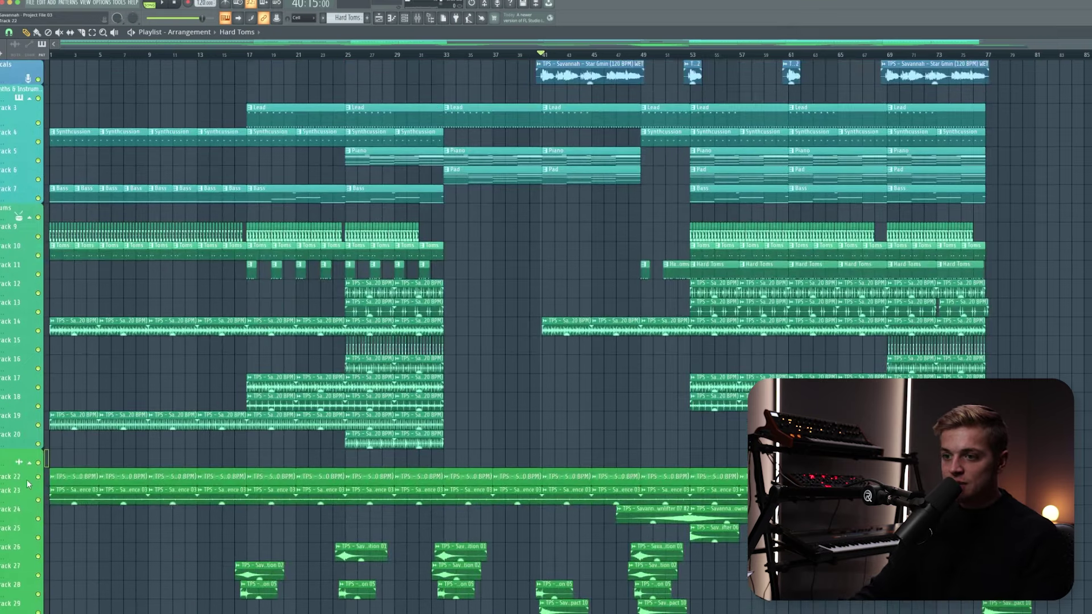
drag(26, 483, 26, 502)
scroll(91, 477, down, 5)
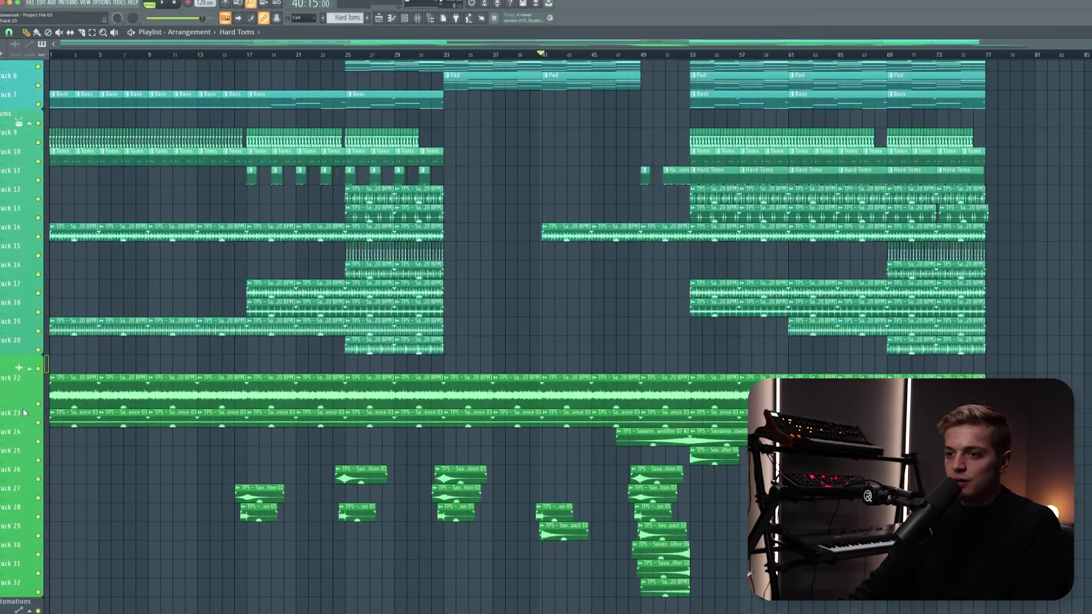
drag(20, 404, 21, 401)
scroll(80, 390, up, 5)
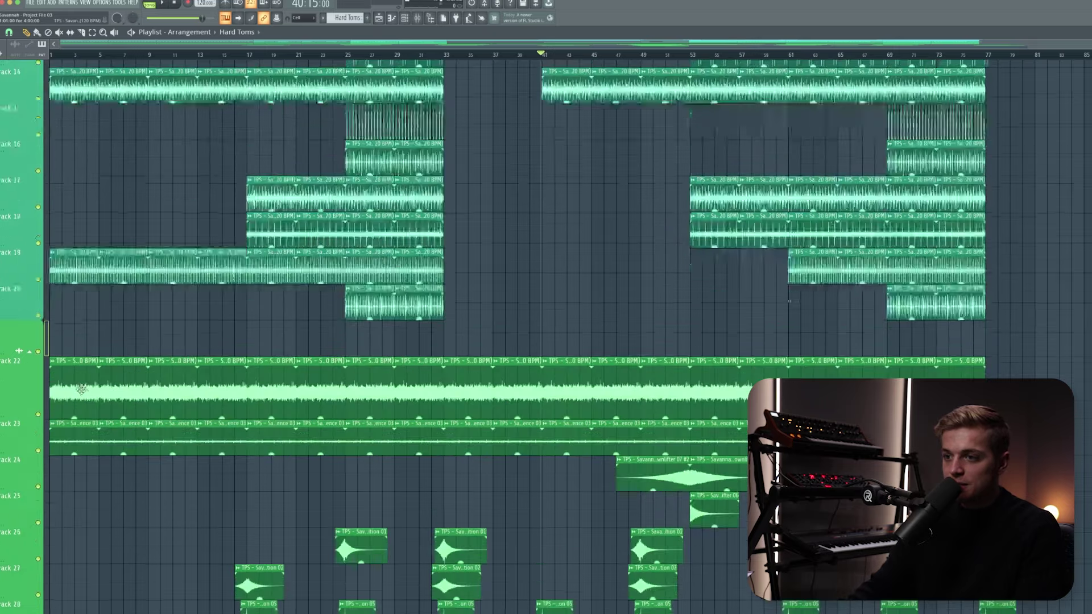
- Solo the Transition 05 effect near bar 49, layer Impact 10 with it, and play both together
scroll(114, 428, down, 5)
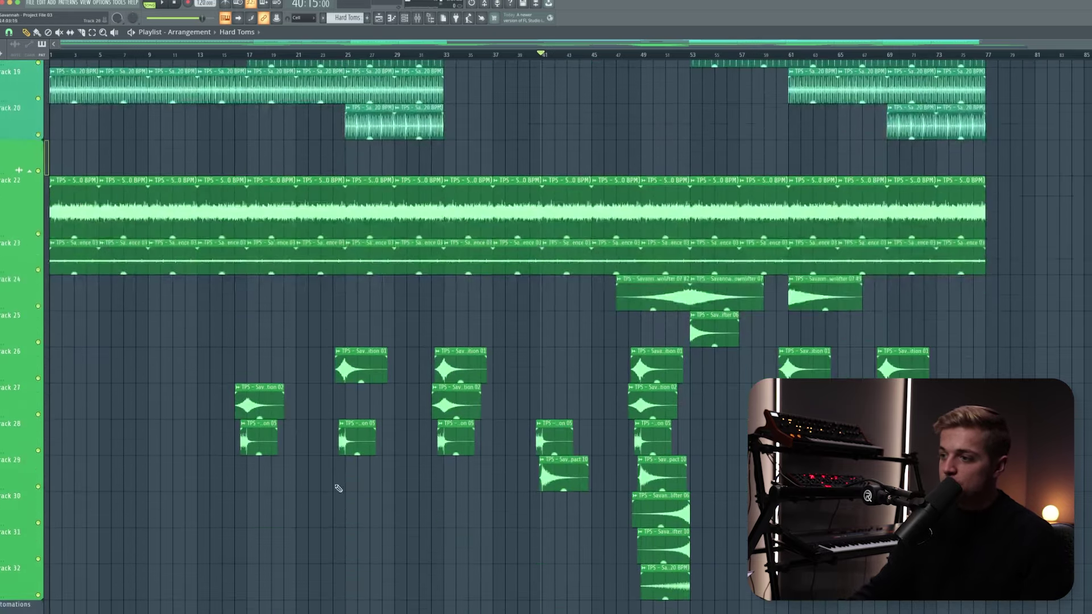
scroll(687, 503, up, 5)
drag(489, 329, 662, 569)
key(super+d)
scroll(573, 423, up, 5)
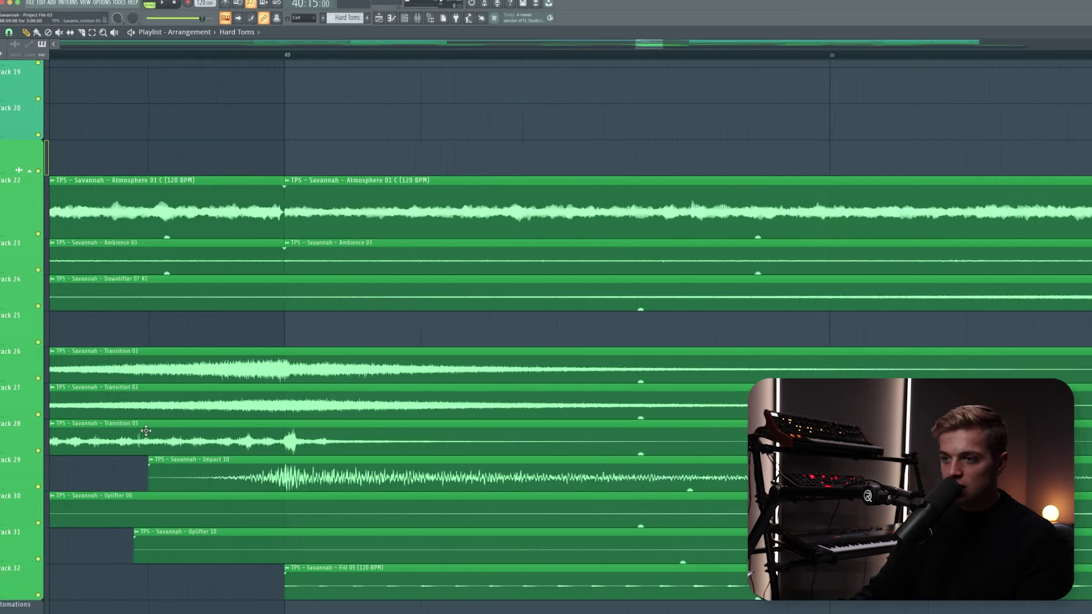
scroll(118, 439, down, 3)
right_click(32, 448)
click(24, 448)
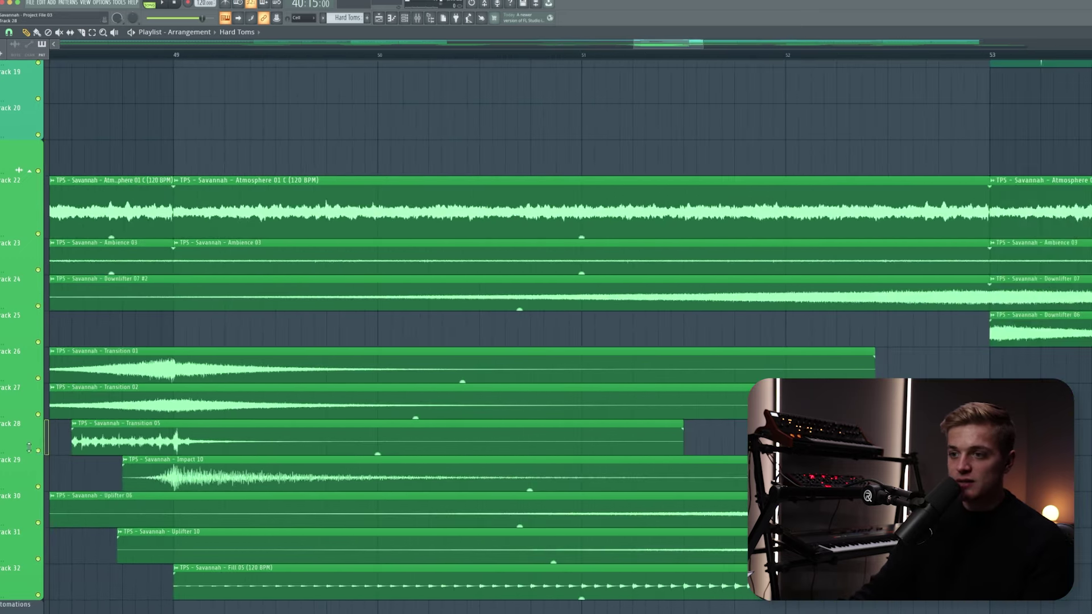
right_click(38, 451)
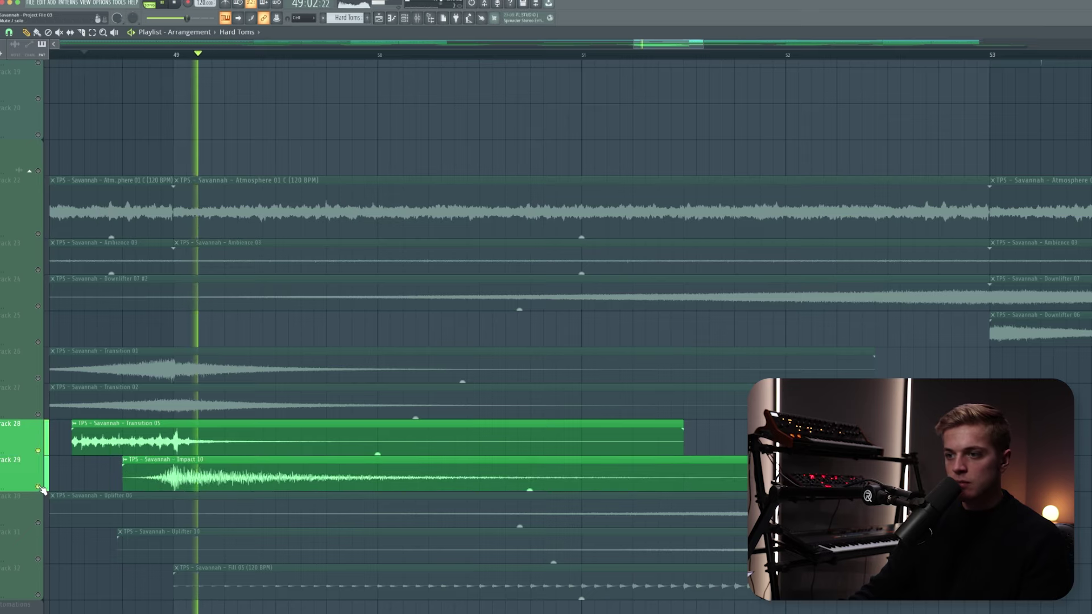
key(space)
right_click(40, 487)
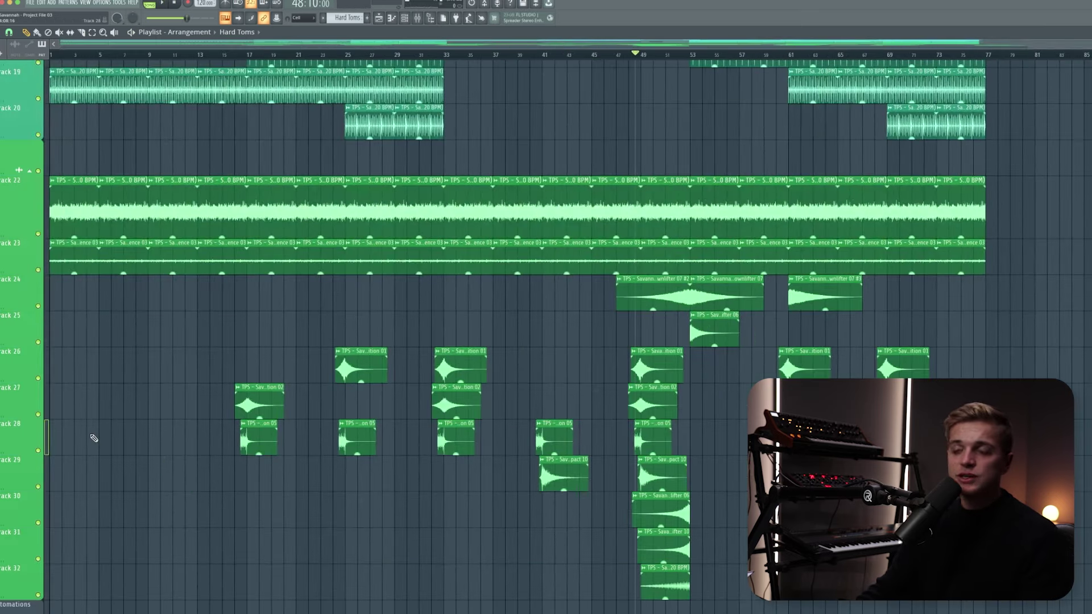
- Leave only the Toms and Hard Toms tracks audible and place the playhead just before bar 49
scroll(257, 431, up, 6)
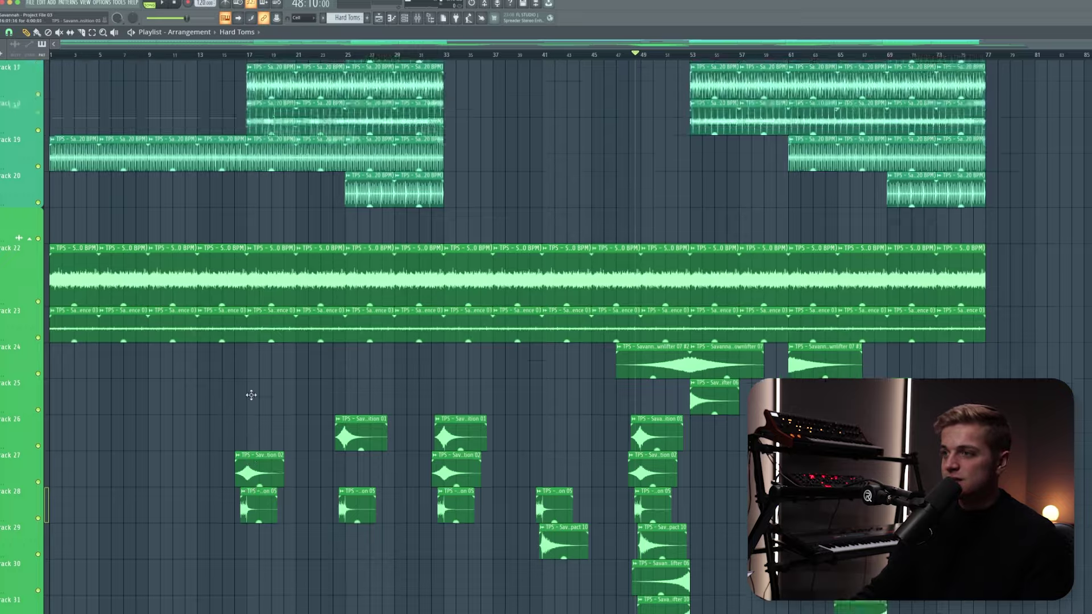
right_click(38, 279)
ctrl+click(38, 316)
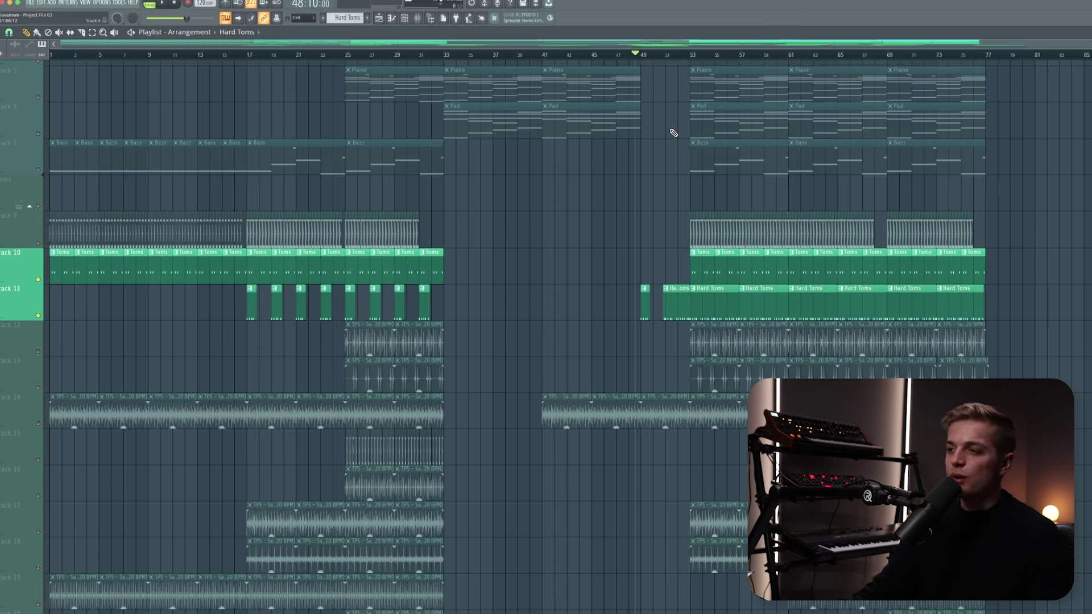
drag(639, 59, 634, 59)
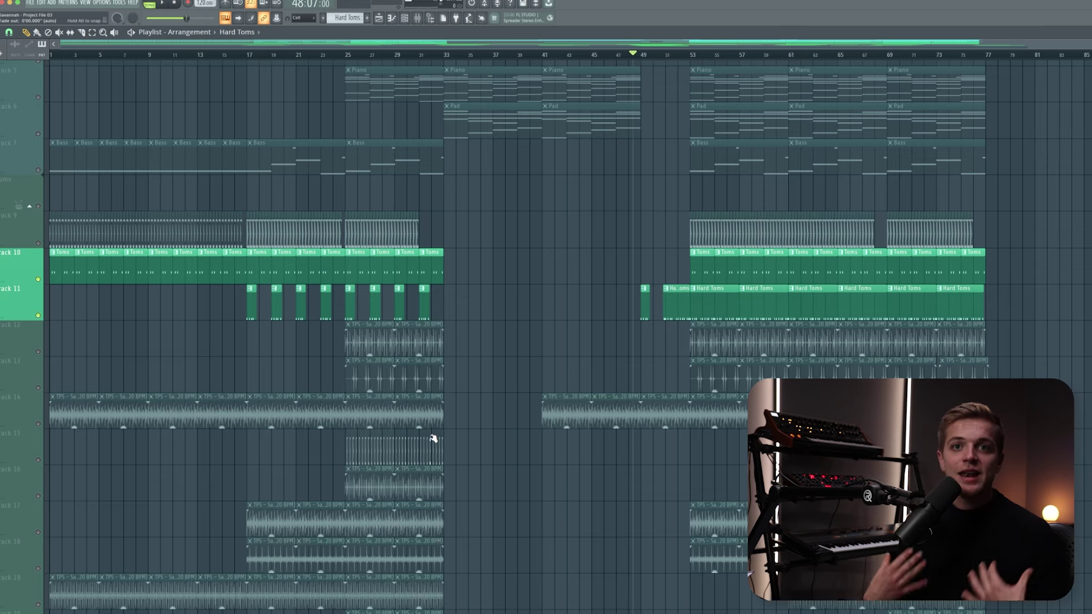
- Solo the vocals track and play the vocal clip before bar 49
scroll(480, 356, up, 3)
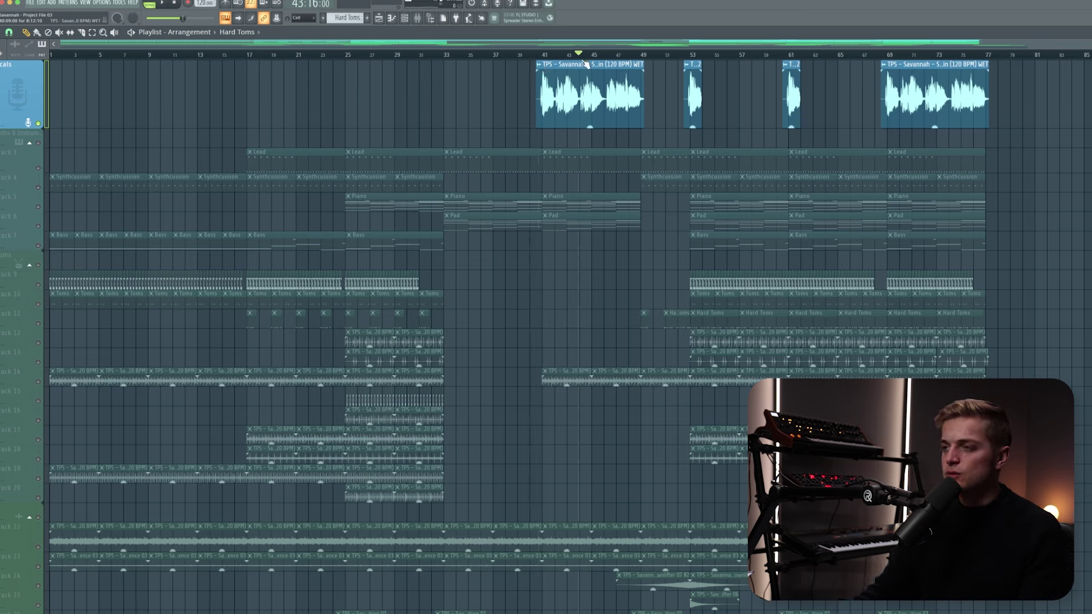
key(space)
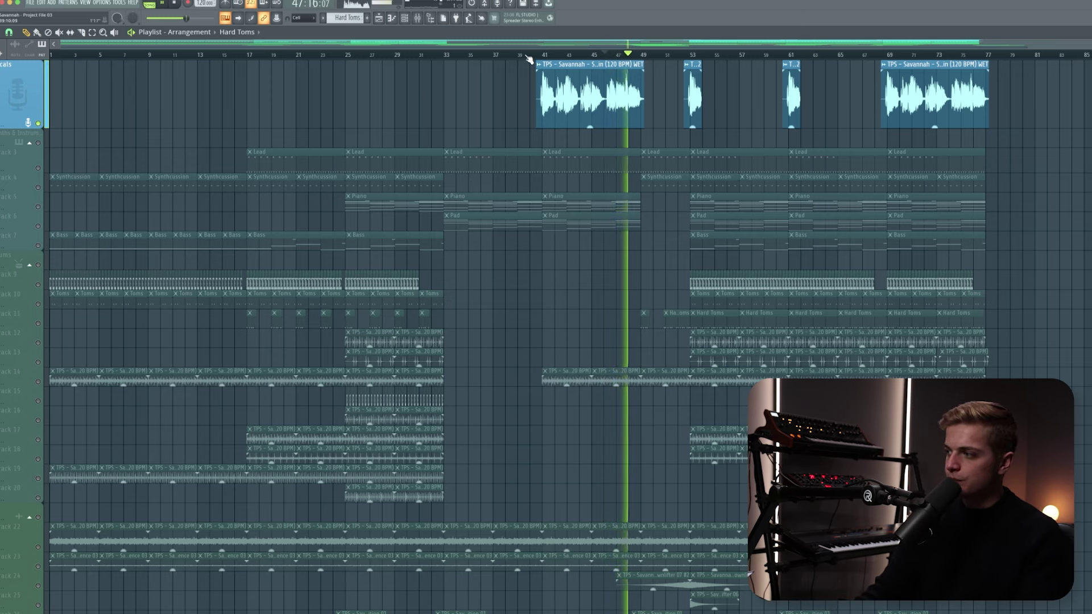
key(space)
- Inspect the Fruity Reeverb 2 and the Hard toms Fruity parametric EQ 2, and close both plugin windows
click(417, 19)
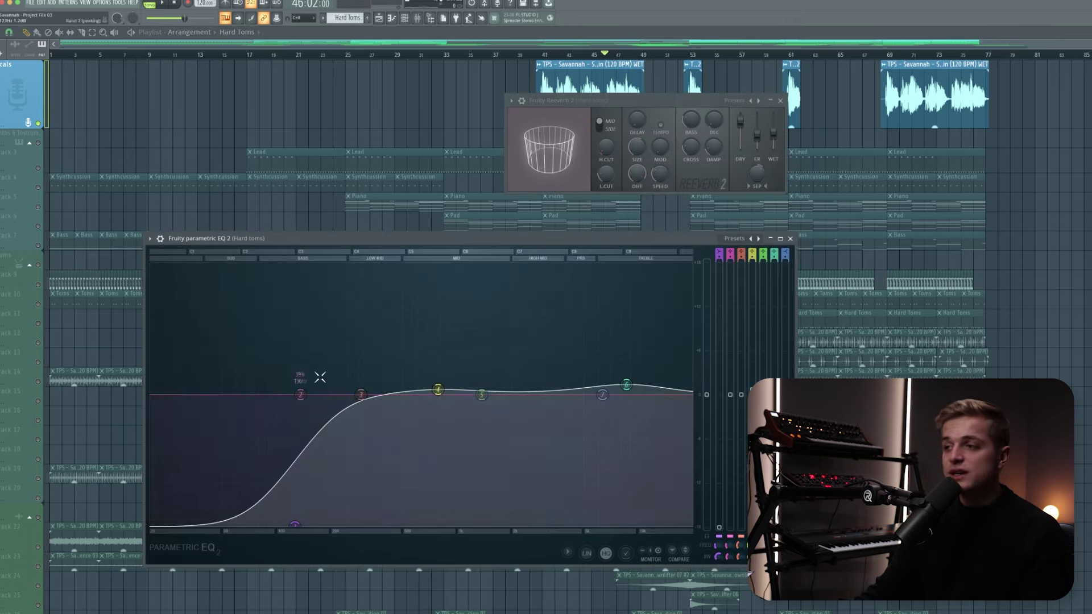
click(781, 101)
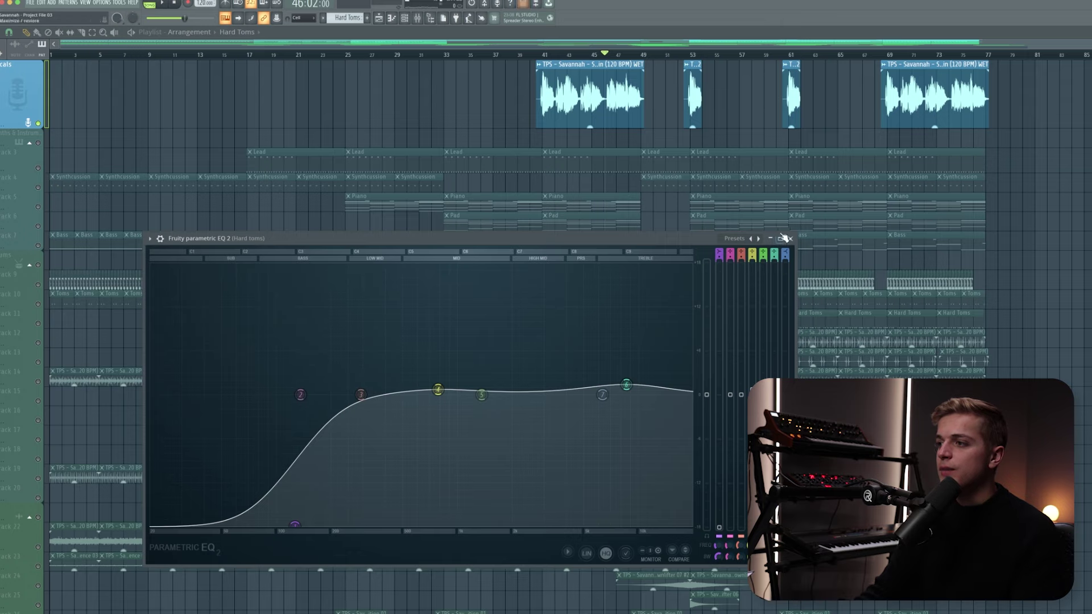
click(790, 238)
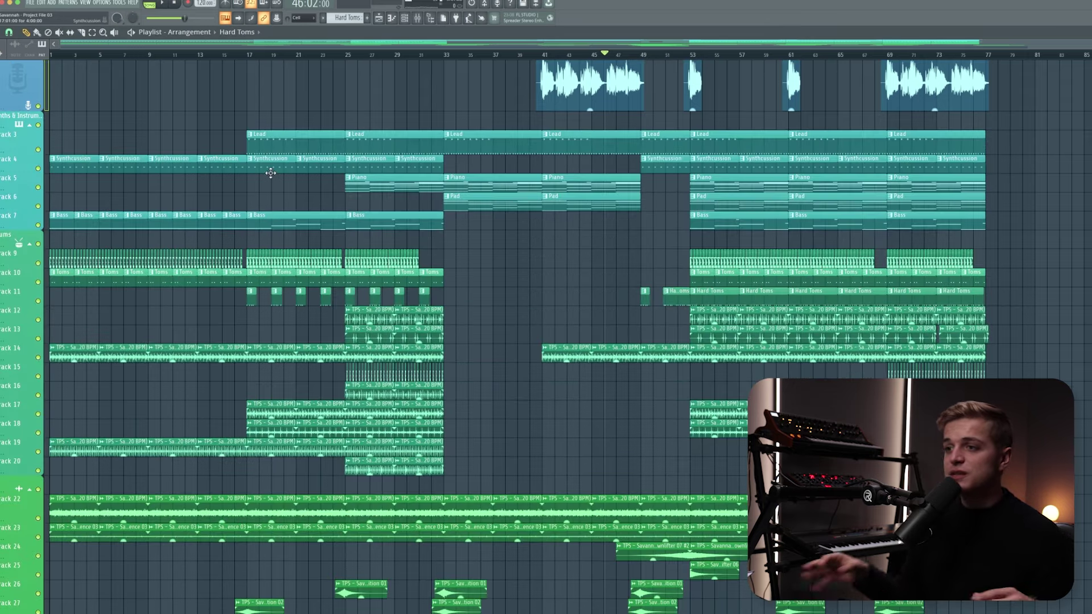
- Solo the kick on track 9 at the start of the arrangement, restore all tracks, and play the intro from bar 1
scroll(53, 273, up, 10)
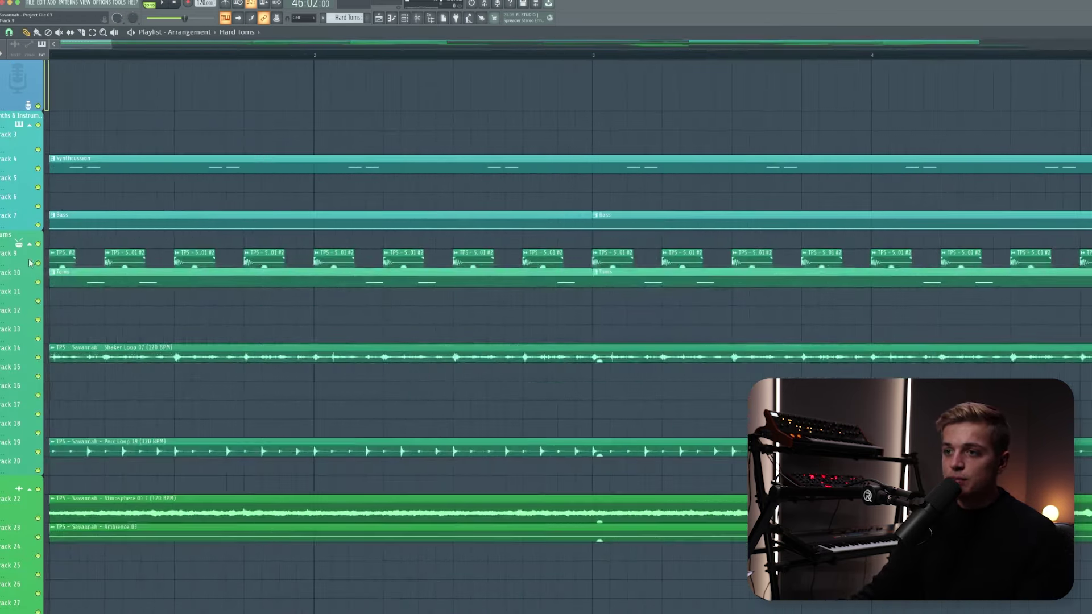
click(31, 260)
right_click(28, 259)
click(81, 260)
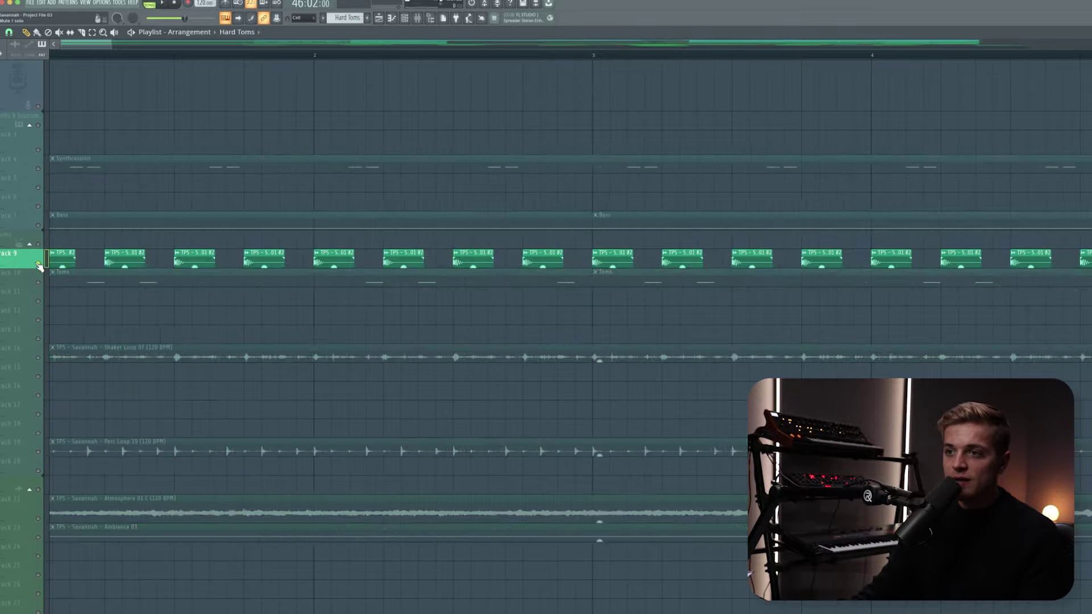
scroll(81, 261, down, 8)
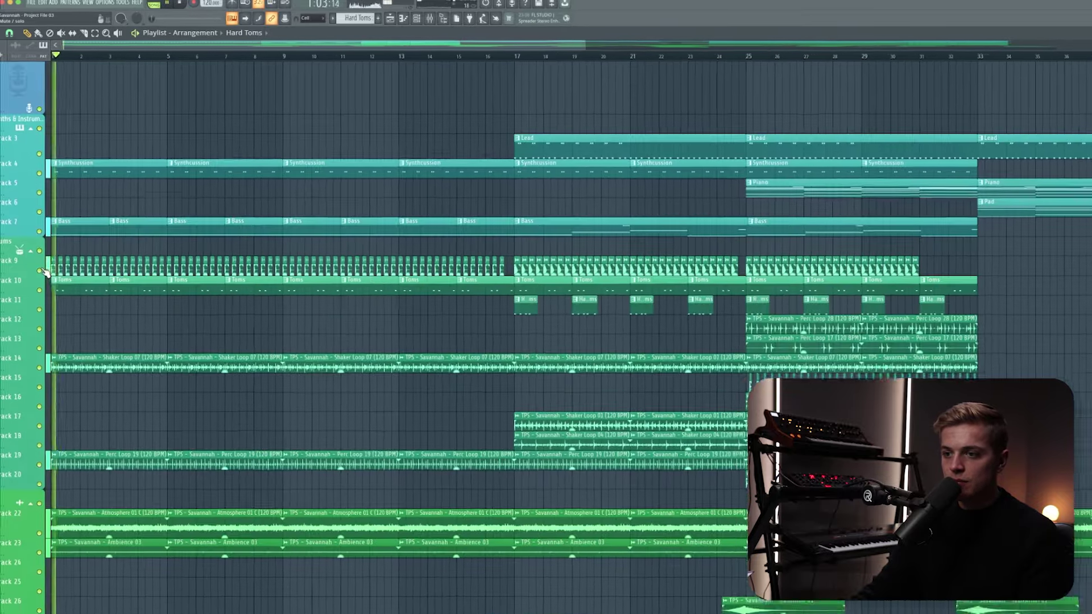
scroll(68, 285, down, 4)
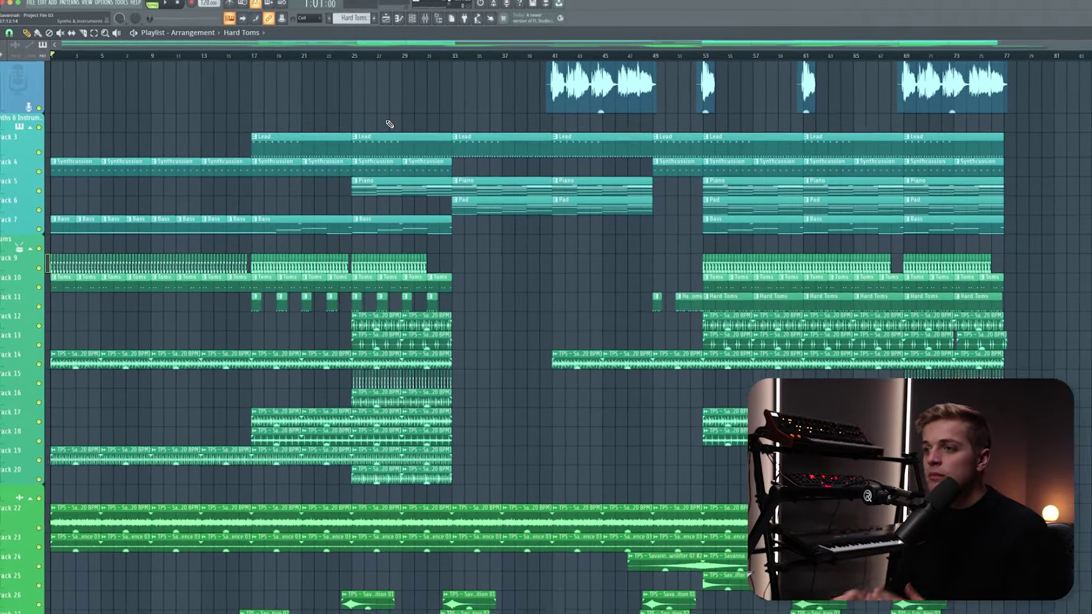
- Play the break with all tracks audible, starting from just before bar 33
click(493, 59)
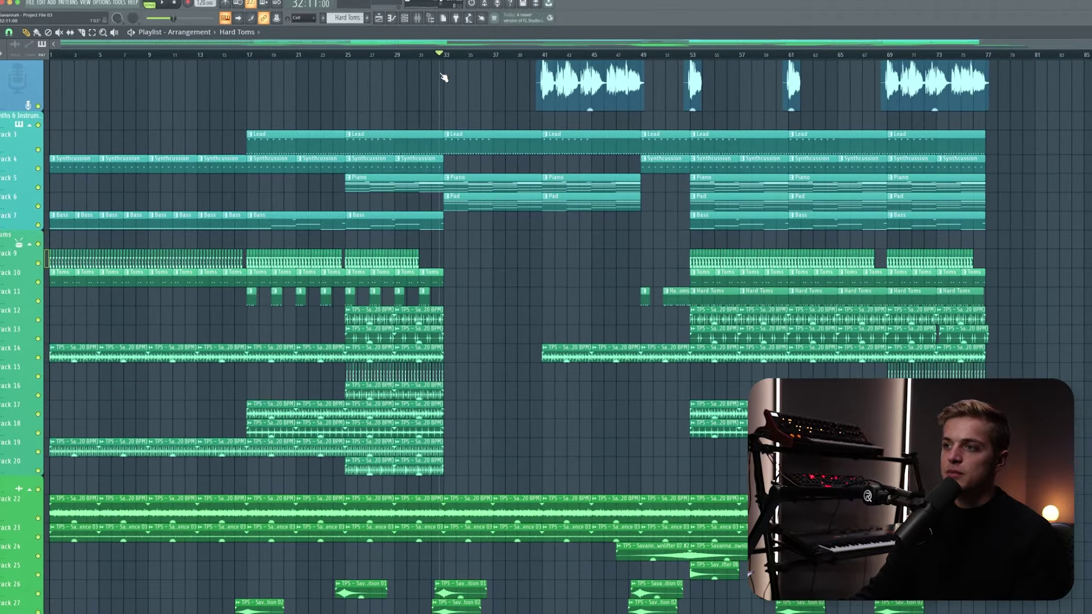
key(space)
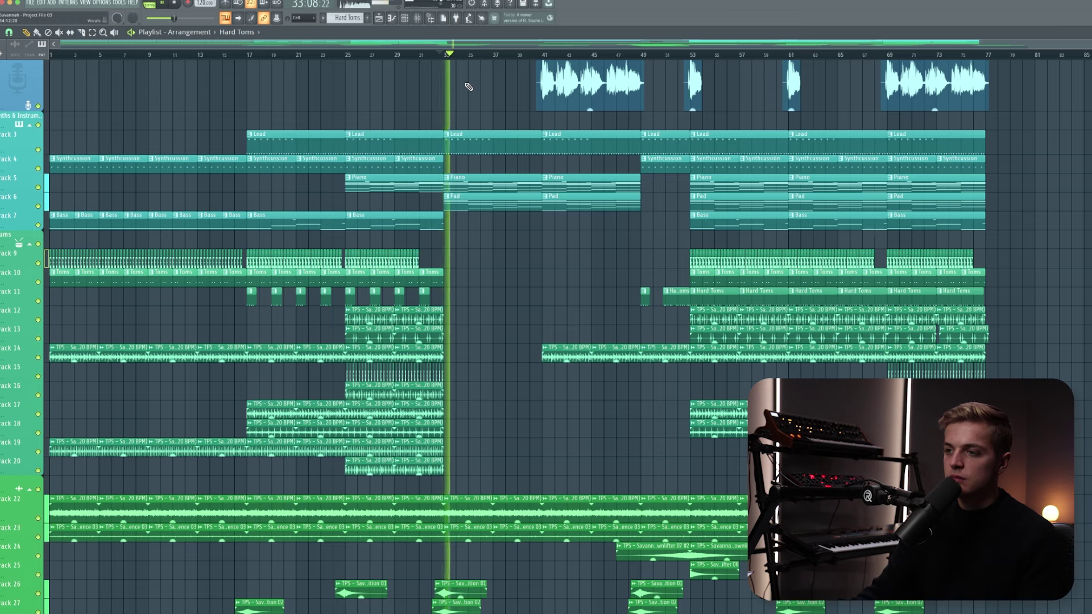
scroll(469, 86, up, 1)
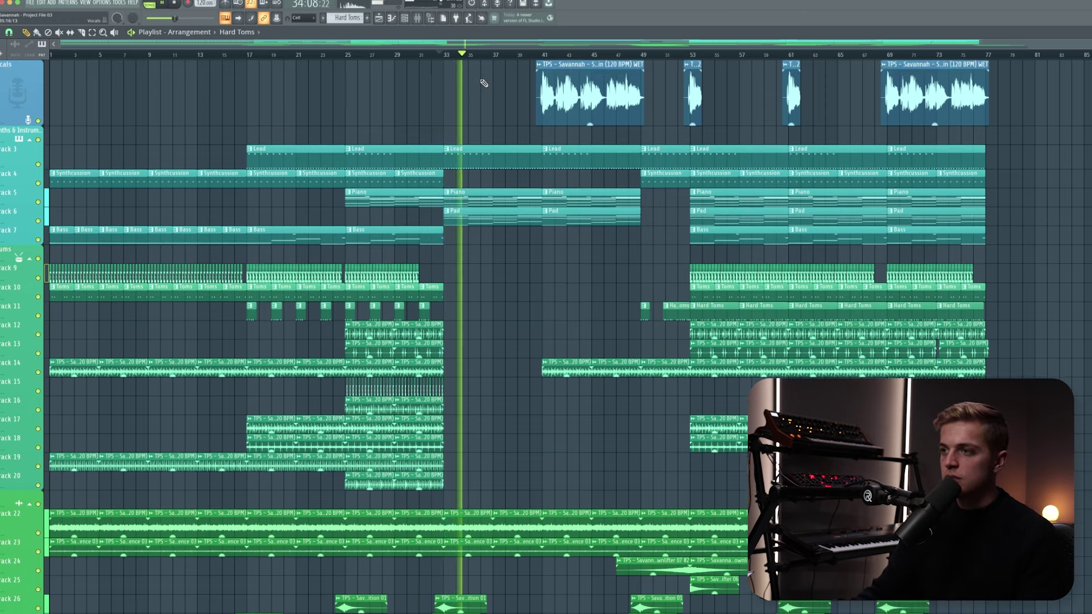
key(space)
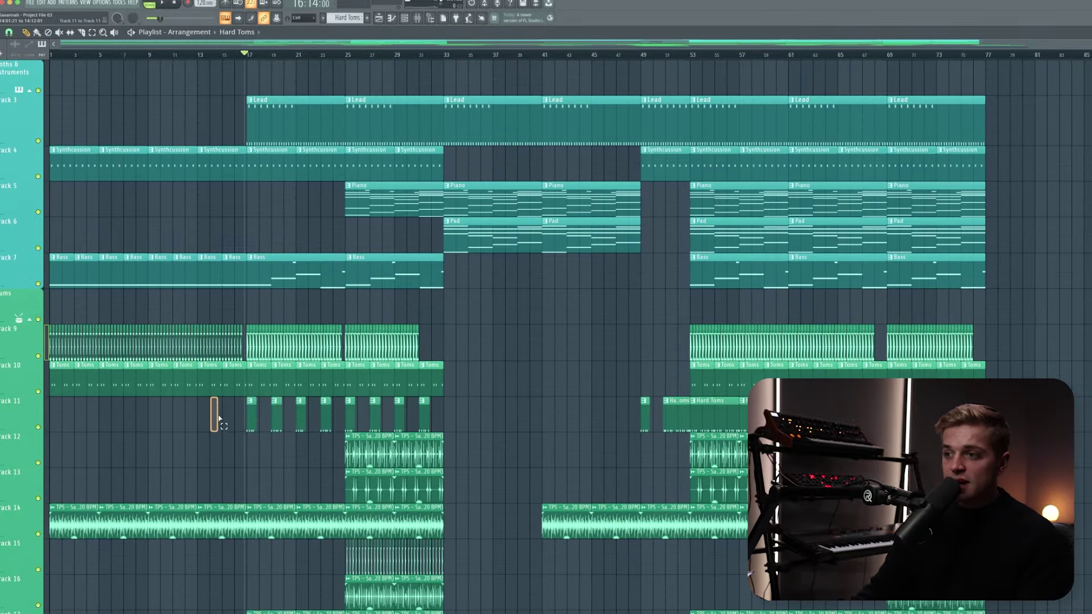
- Mark the empty stretch before the first Hard Toms clip, clear the selection, and place the playhead at bar 49
mouse_move(214, 415)
mouse_down()
mouse_move(442, 419)
mouse_move(230, 401)
mouse_up()
right_click(171, 421)
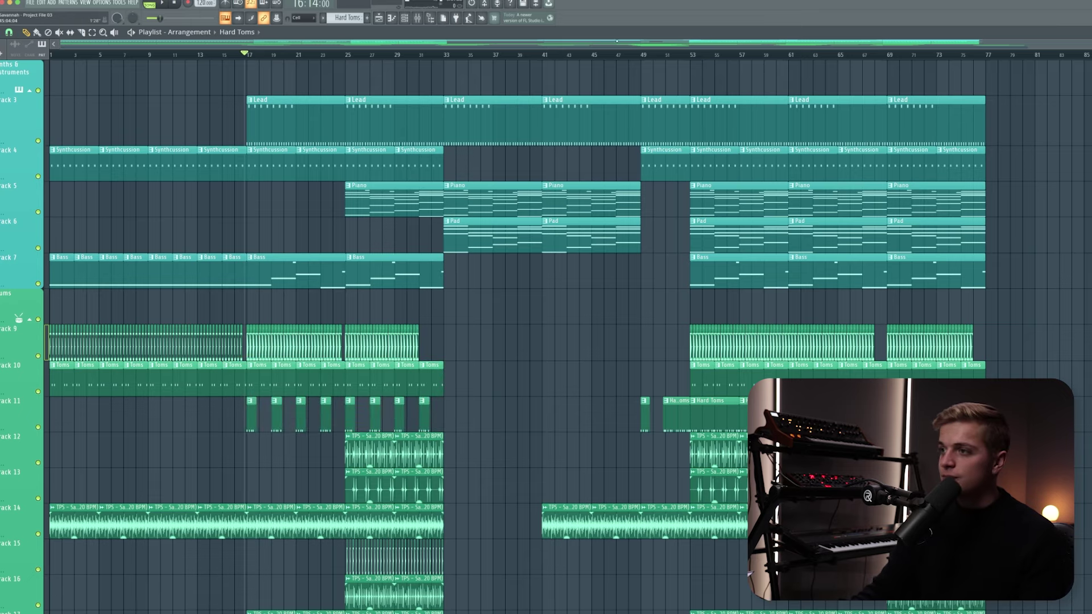
click(644, 55)
scroll(961, 244, up, 5)
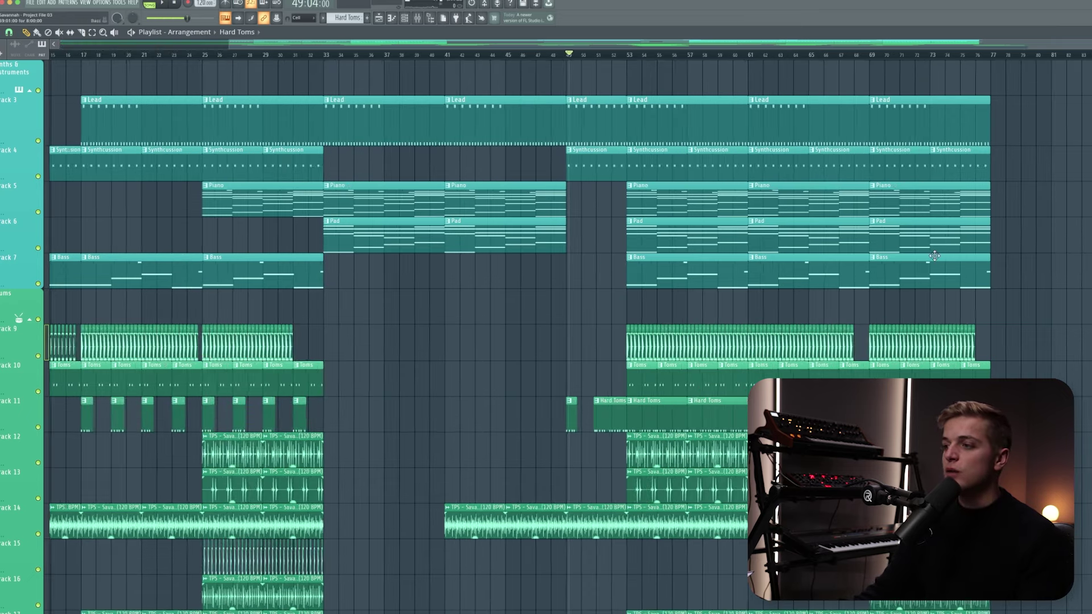